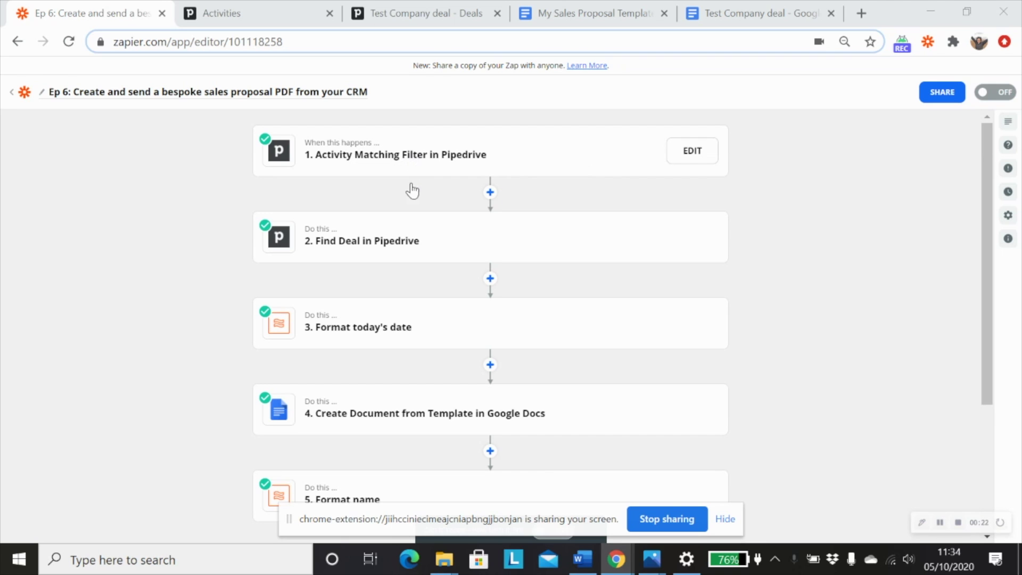
# Step: Show the Pipedrive Activities list filtered to the single Proposal activity on the Test Company deal
pyautogui.click(265, 16)
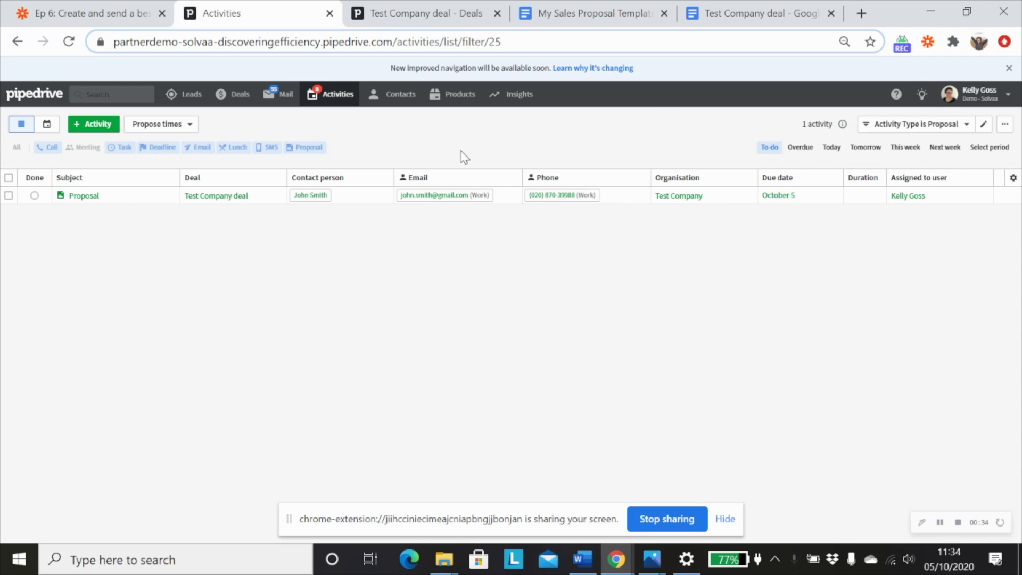
# Step: Return to the 'Ep 6' Zap editor with the Pipedrive trigger step open
pyautogui.click(37, 11)
pyautogui.click(444, 156)
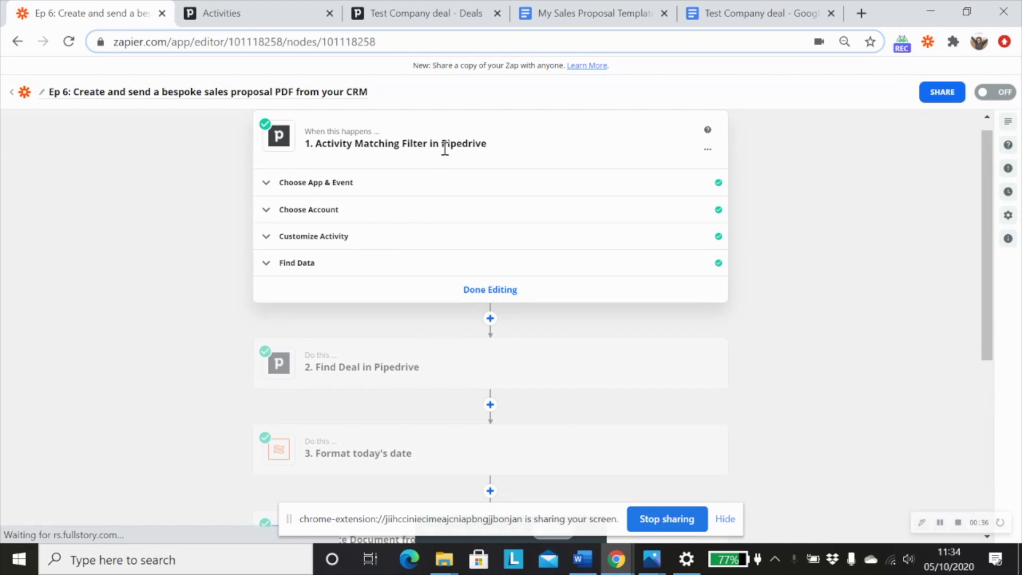
pyautogui.click(319, 213)
pyautogui.click(337, 192)
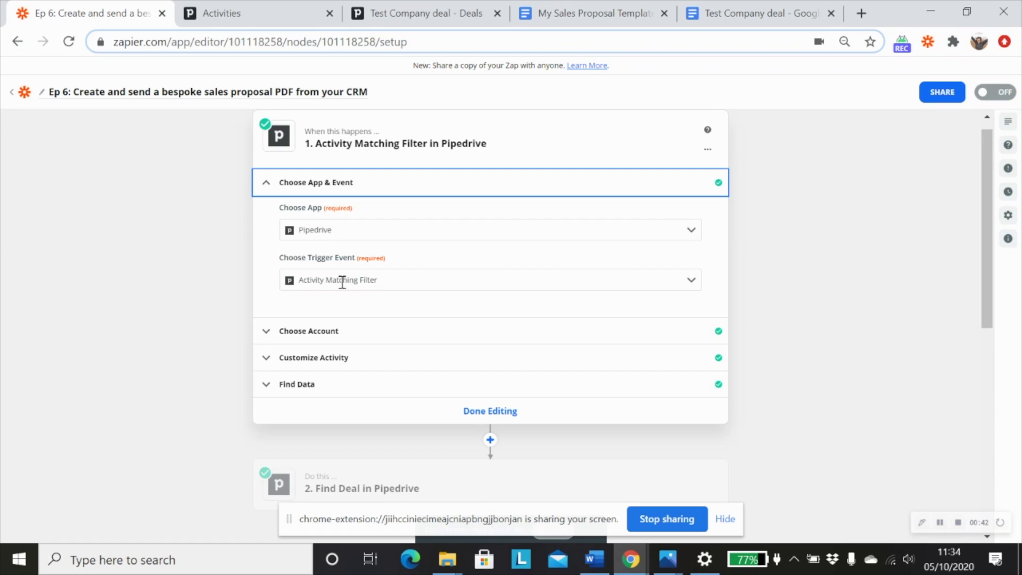
pyautogui.click(360, 367)
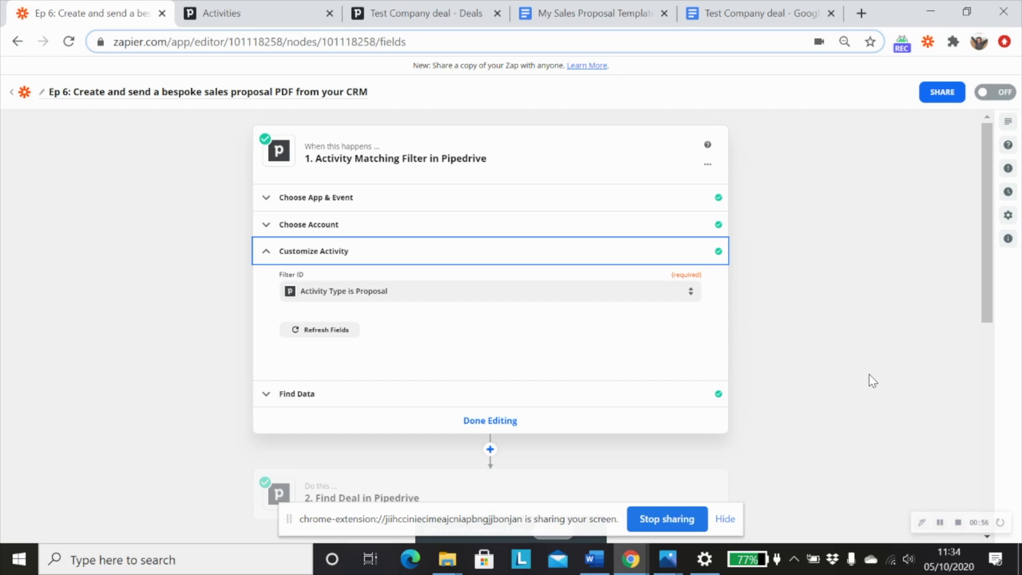
pyautogui.click(332, 200)
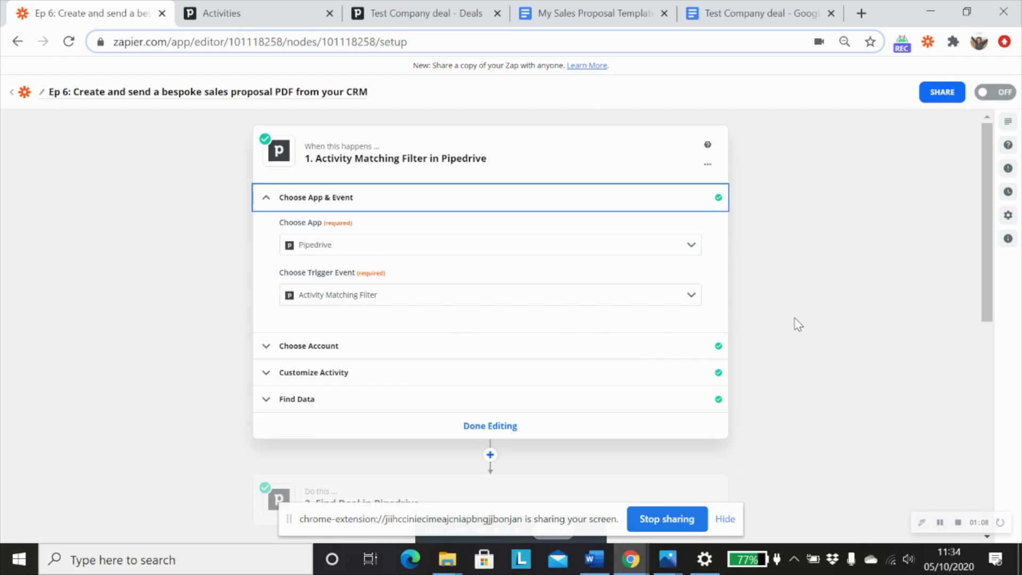
pyautogui.scroll(-2, 797, 323)
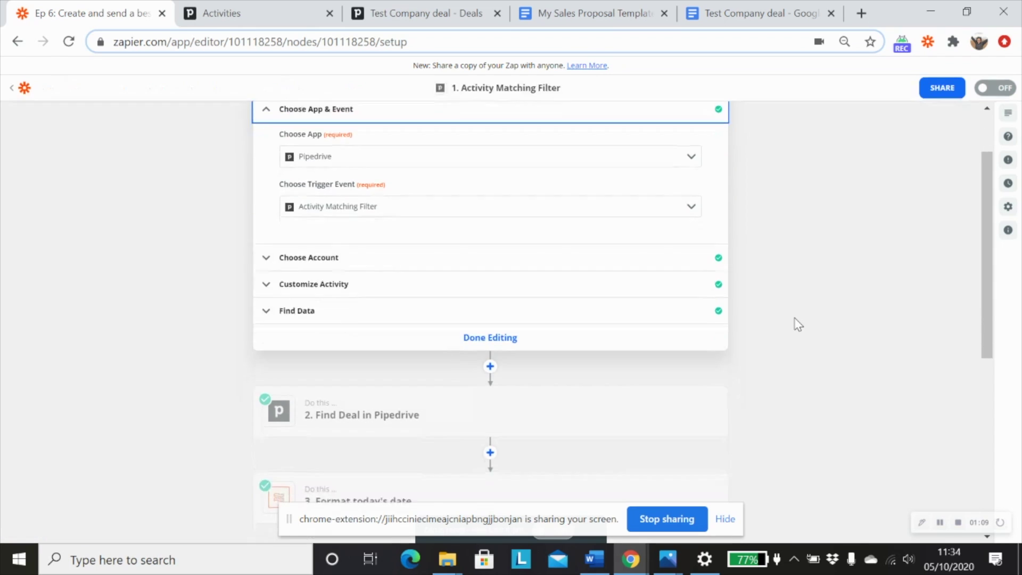
pyautogui.click(490, 338)
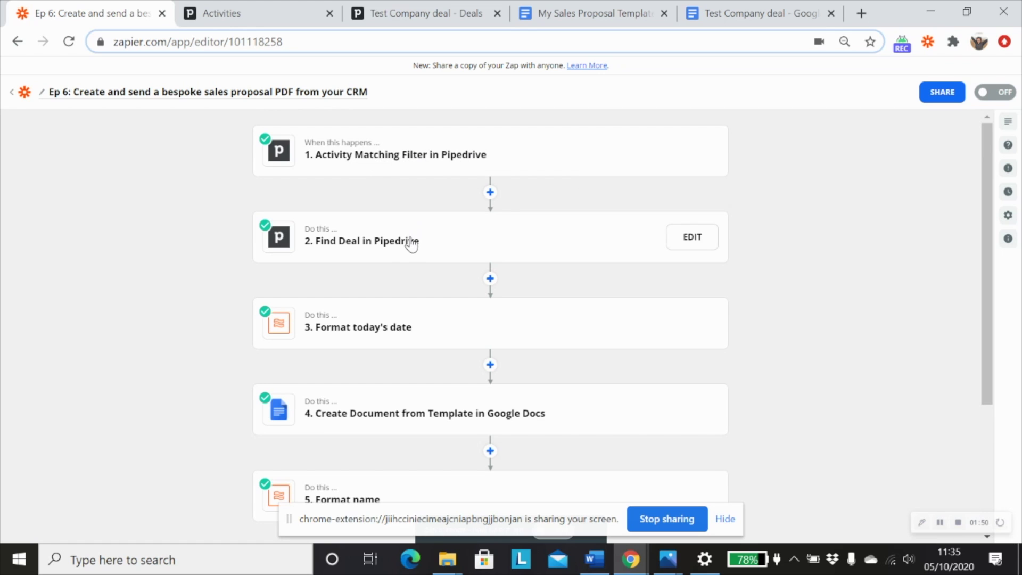
pyautogui.click(390, 248)
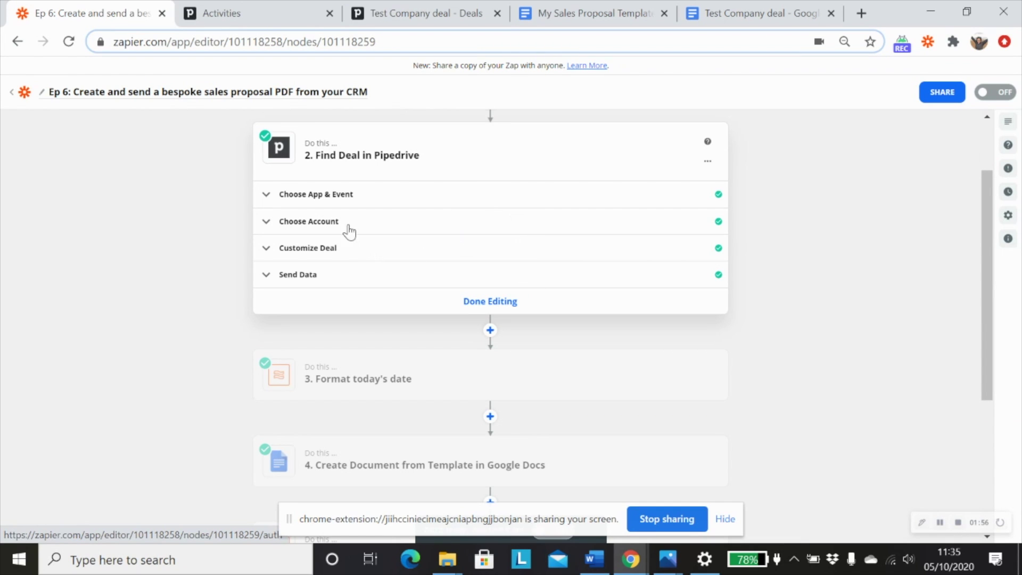
pyautogui.click(330, 195)
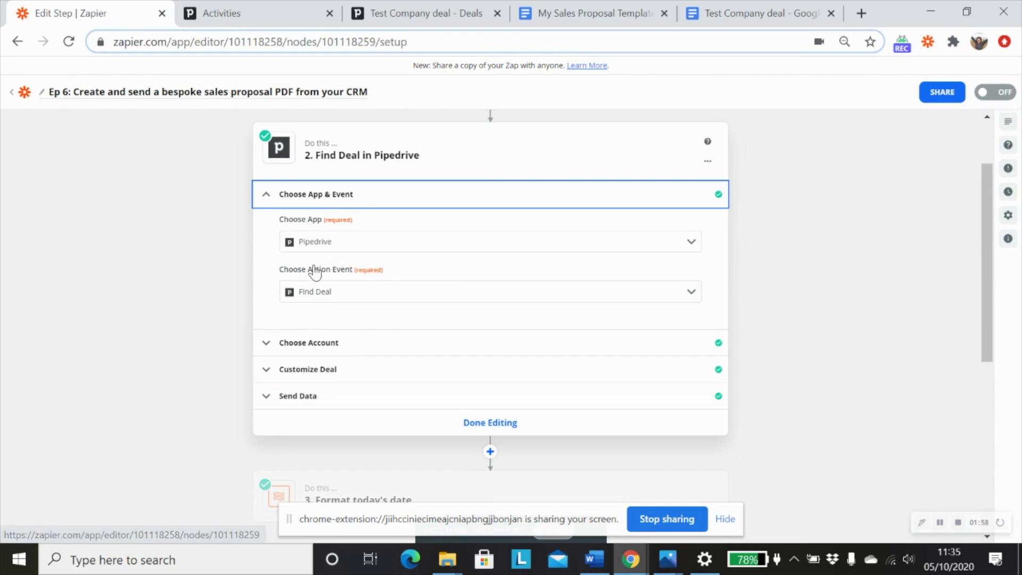
pyautogui.click(326, 369)
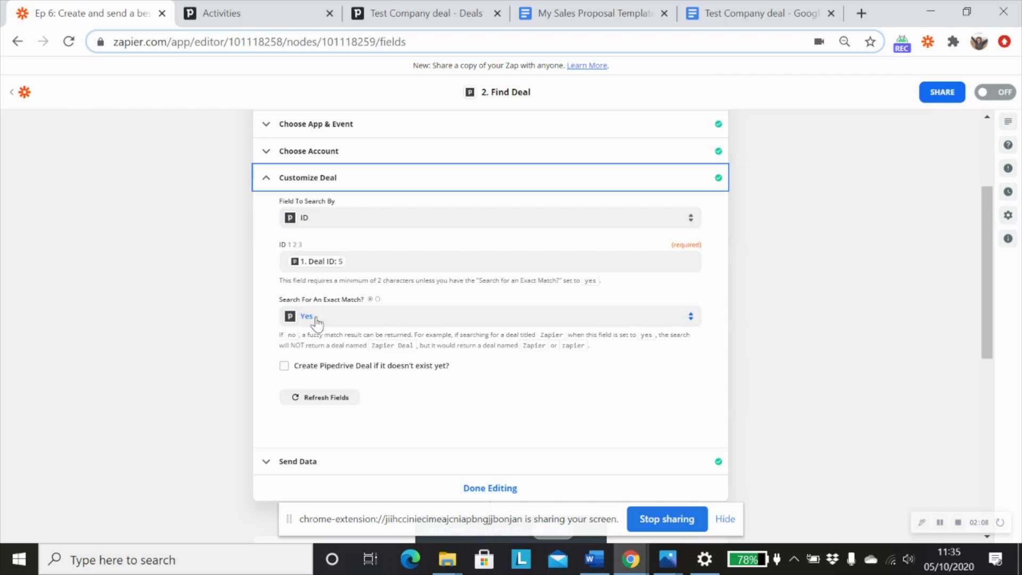
pyautogui.scroll(-1, 530, 413)
pyautogui.scroll(-1, 529, 416)
# Step: Close the Find Deal step and open the Format today's date step's date settings
pyautogui.click(488, 407)
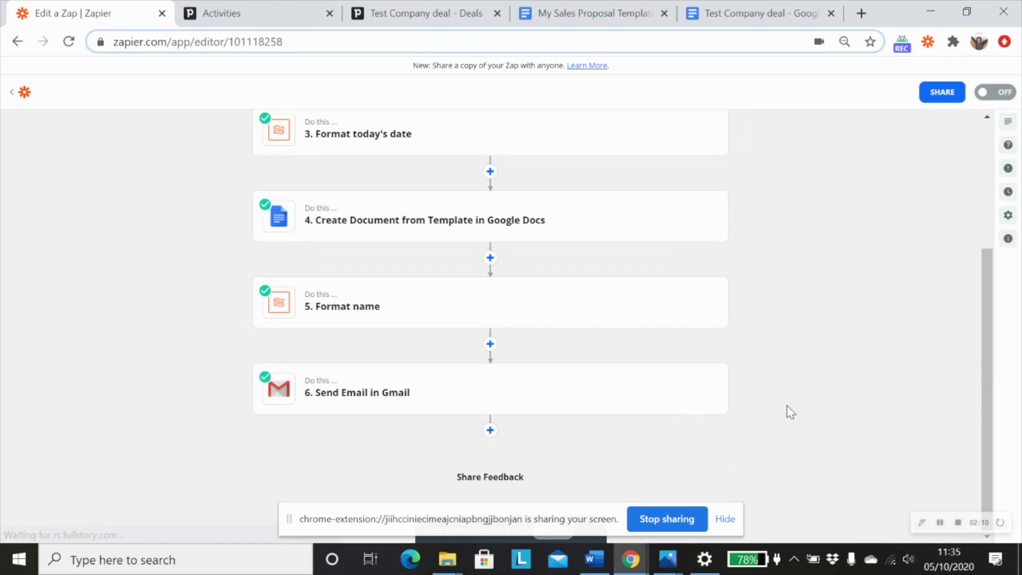
pyautogui.scroll(3, 780, 403)
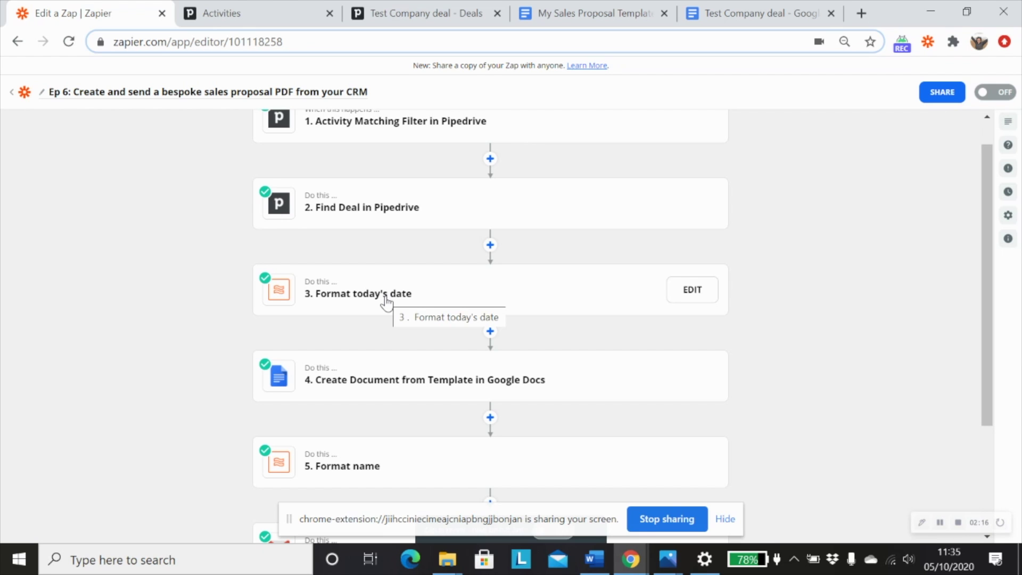
pyautogui.click(387, 303)
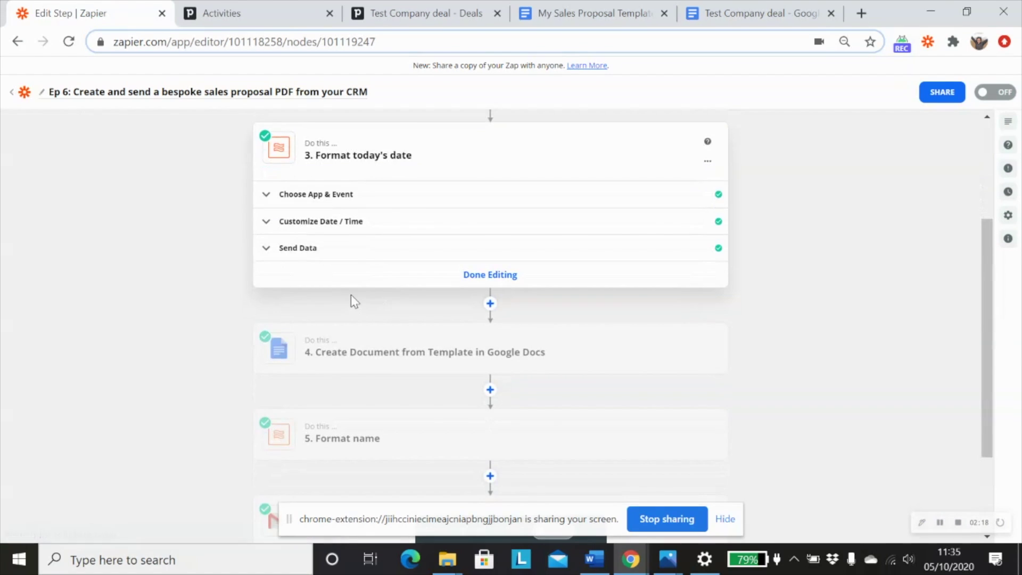
pyautogui.click(329, 198)
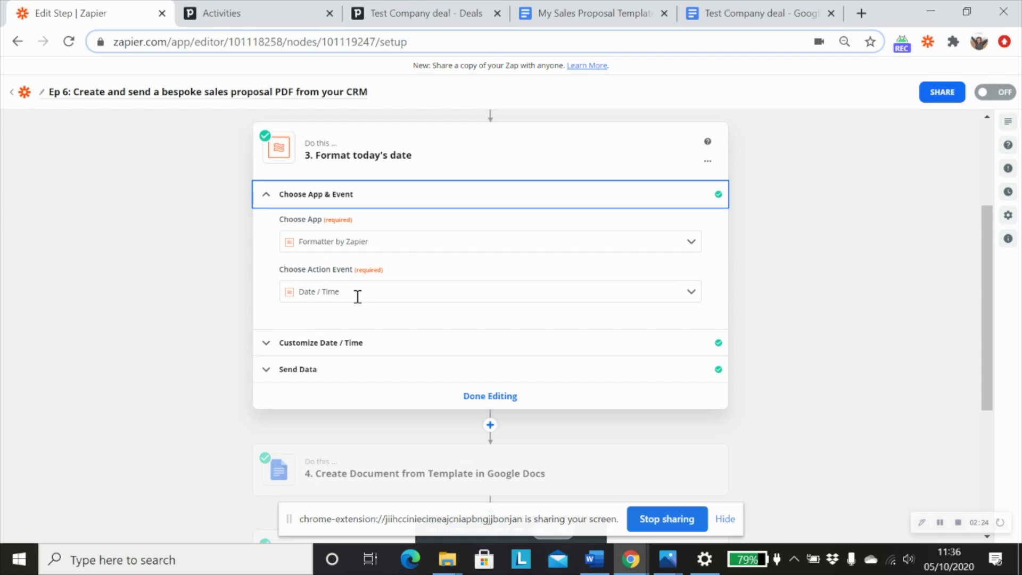
pyautogui.click(345, 346)
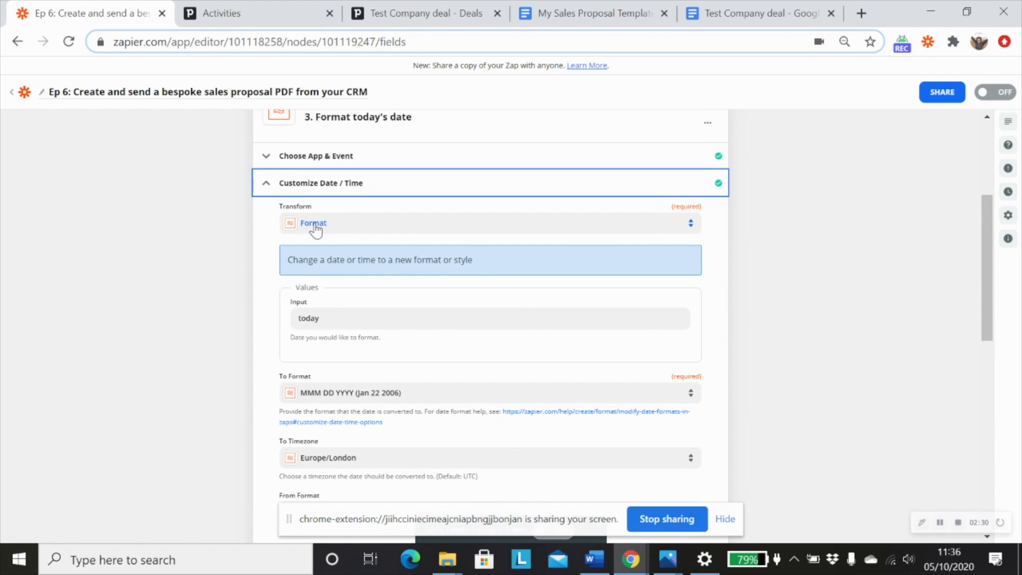
# Step: Confirm the date step's test output is Oct 05 2020, then open step 4 Create Document from Template
pyautogui.scroll(-2, 343, 261)
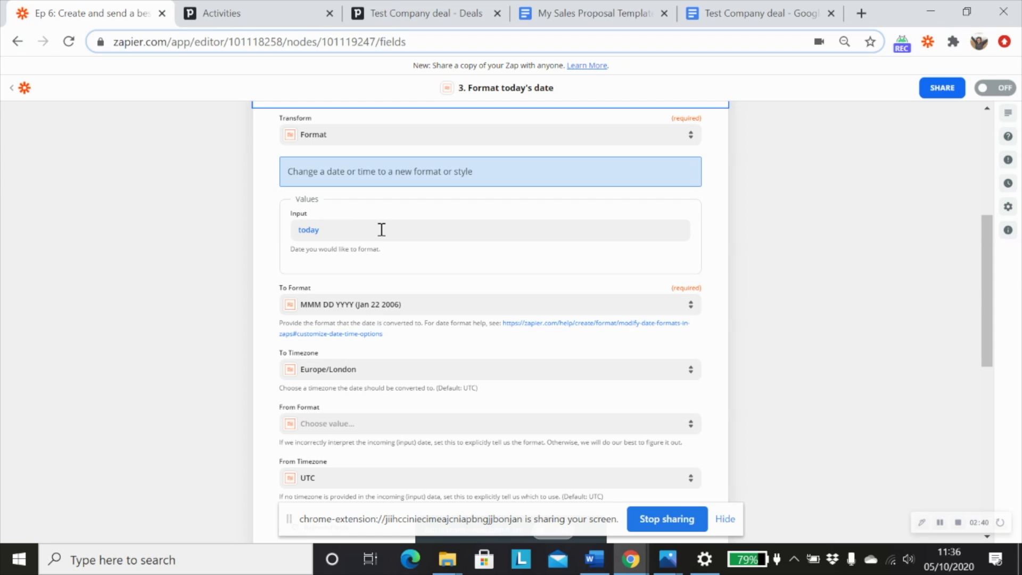
pyautogui.scroll(6, 416, 292)
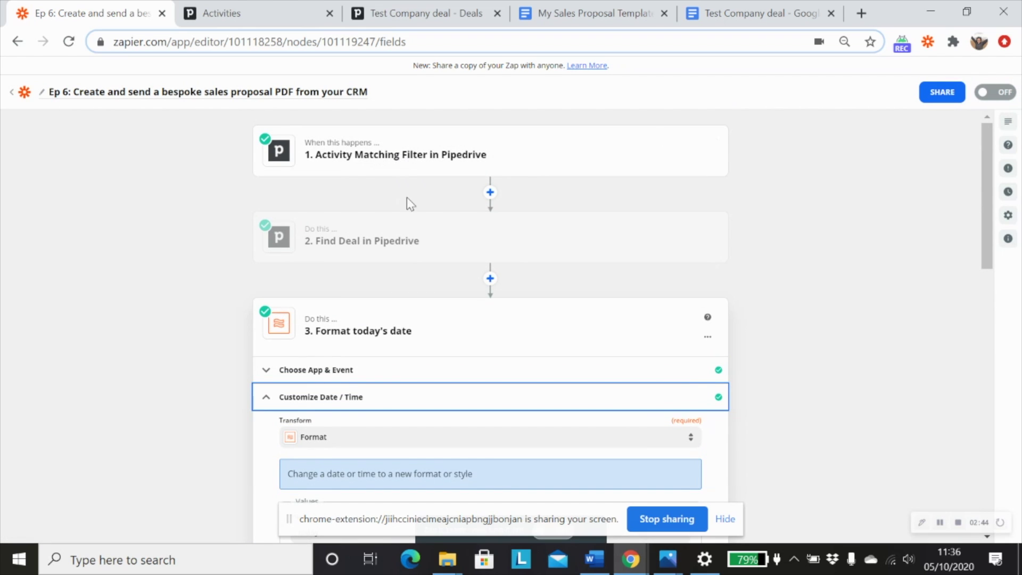
pyautogui.scroll(-5, 423, 312)
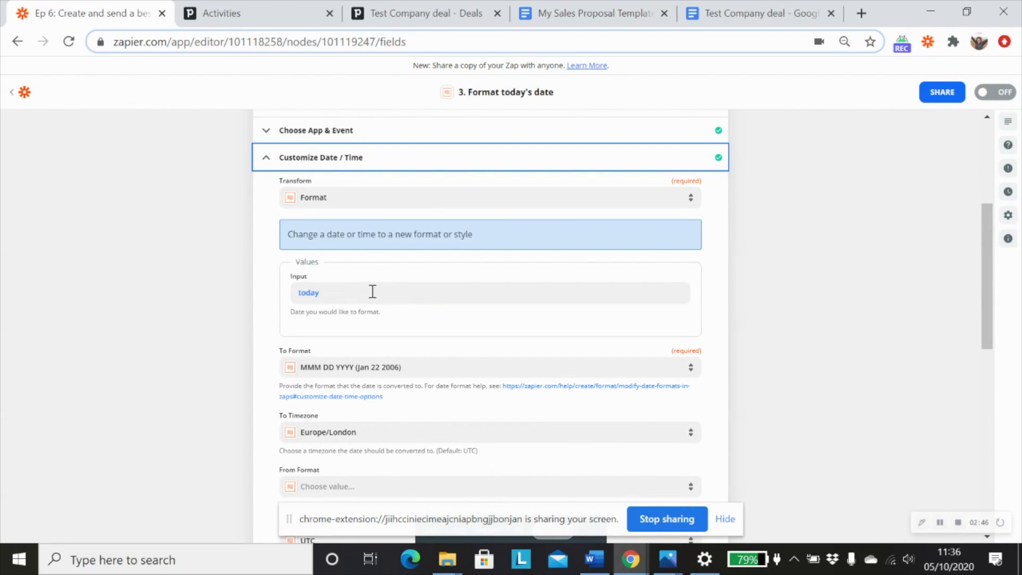
pyautogui.scroll(-2, 407, 319)
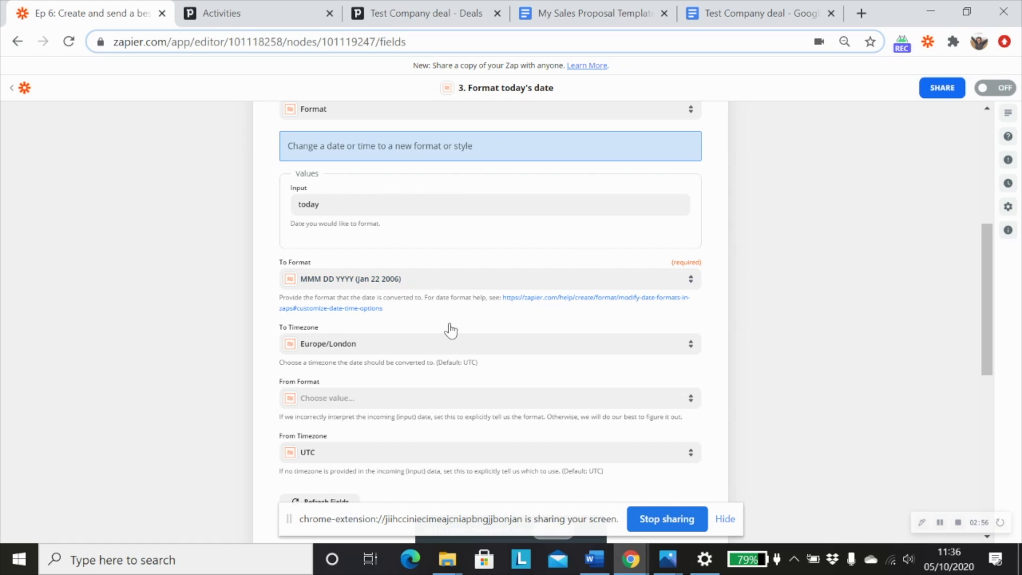
pyautogui.scroll(-2, 426, 314)
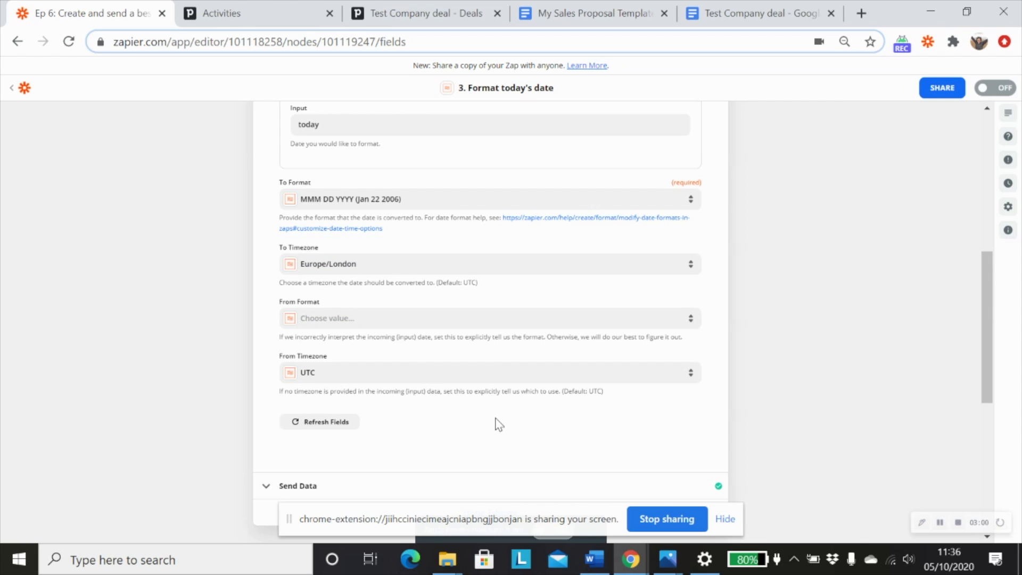
pyautogui.scroll(4, 496, 419)
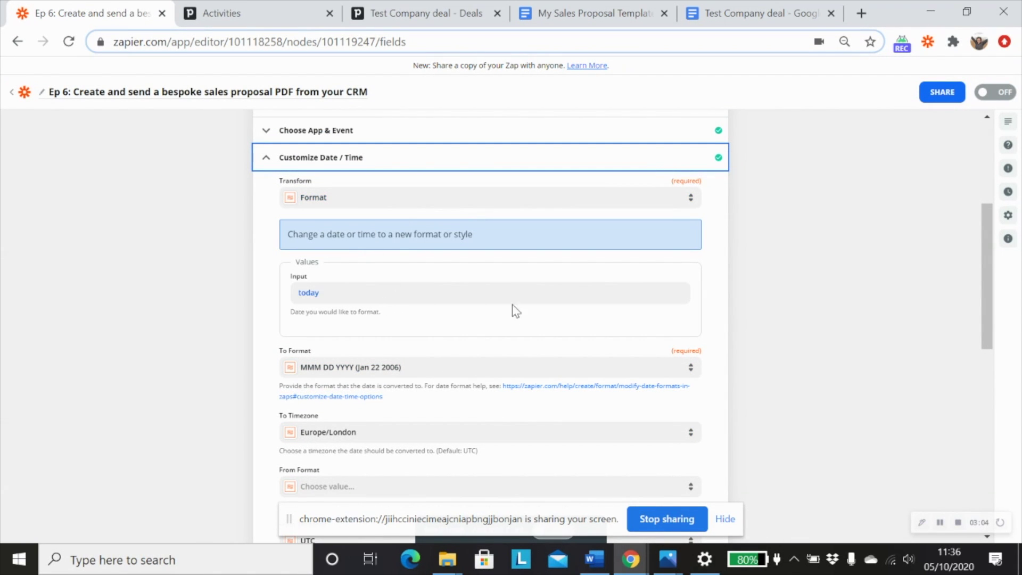
pyautogui.scroll(-4, 333, 292)
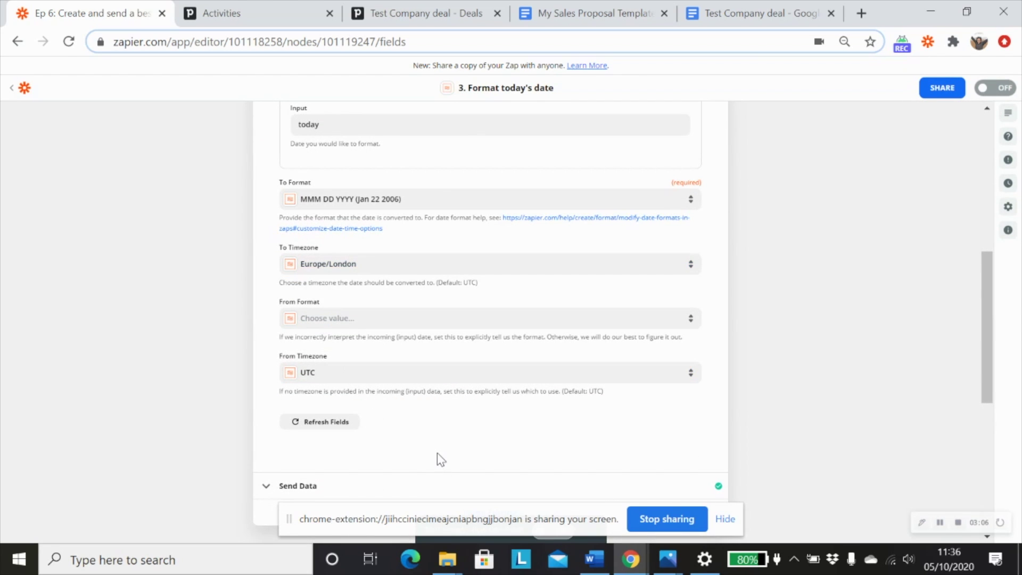
pyautogui.scroll(-2, 334, 420)
pyautogui.click(334, 418)
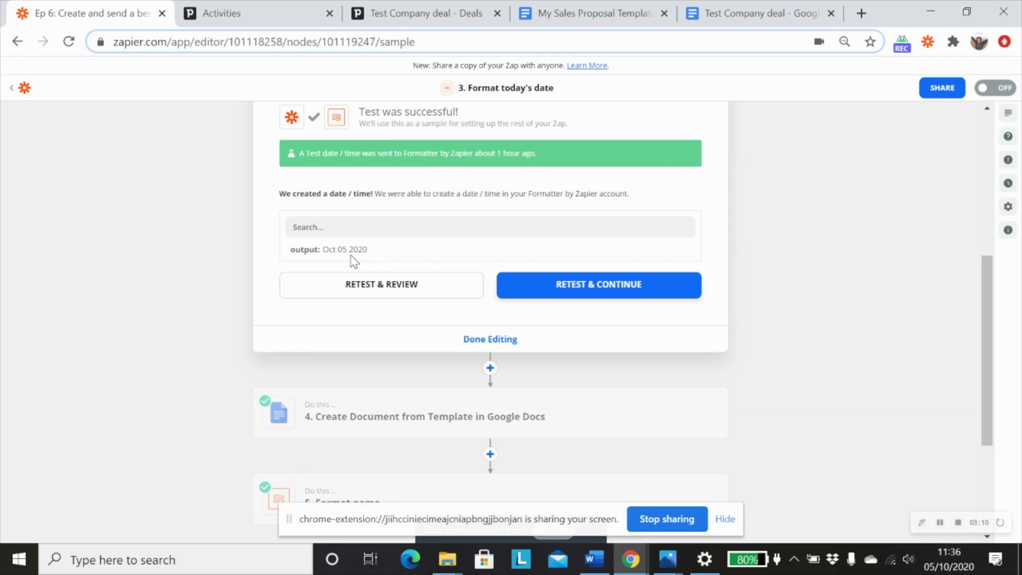
pyautogui.click(440, 421)
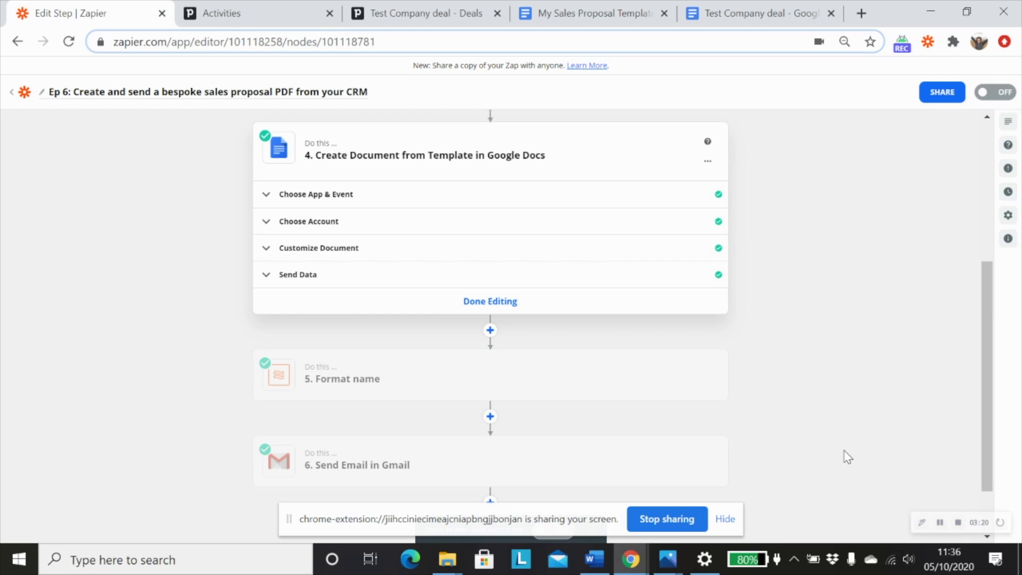
# Step: View the My Sales Proposal Template with its {{name}}, {{company}}, {{date}}, {{products}}, {{price}} placeholders
pyautogui.click(579, 16)
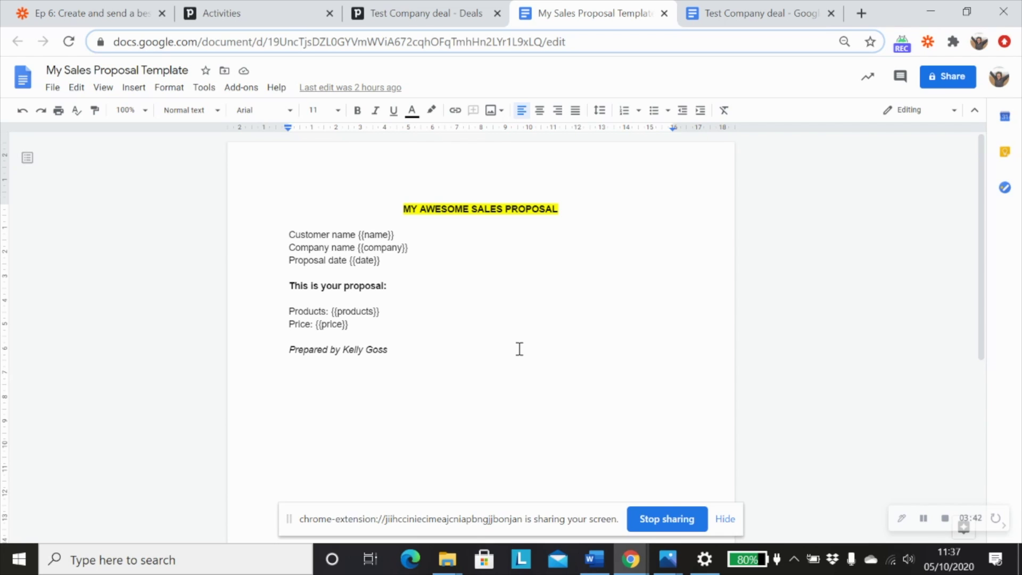
pyautogui.click(19, 12)
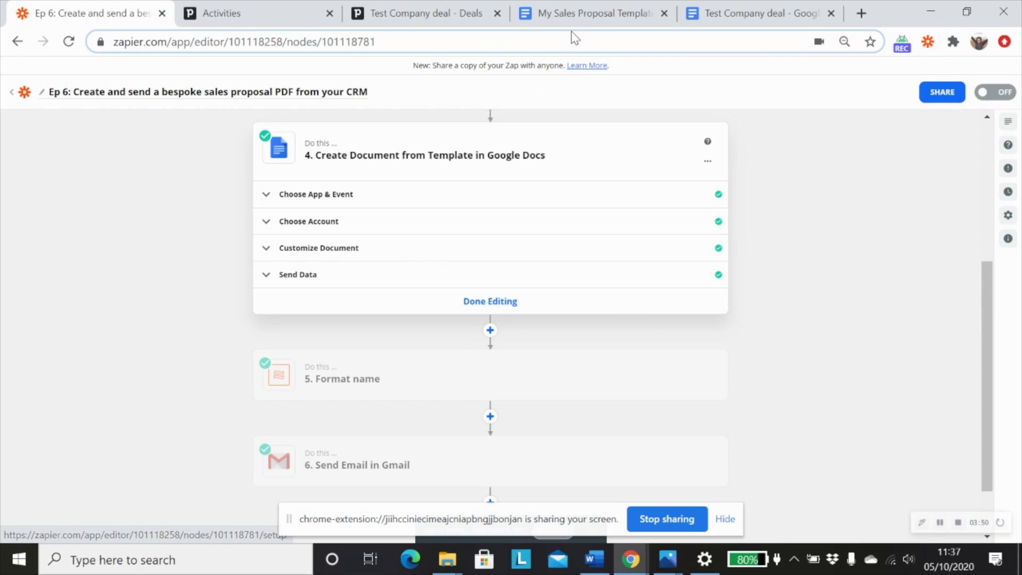
pyautogui.click(591, 12)
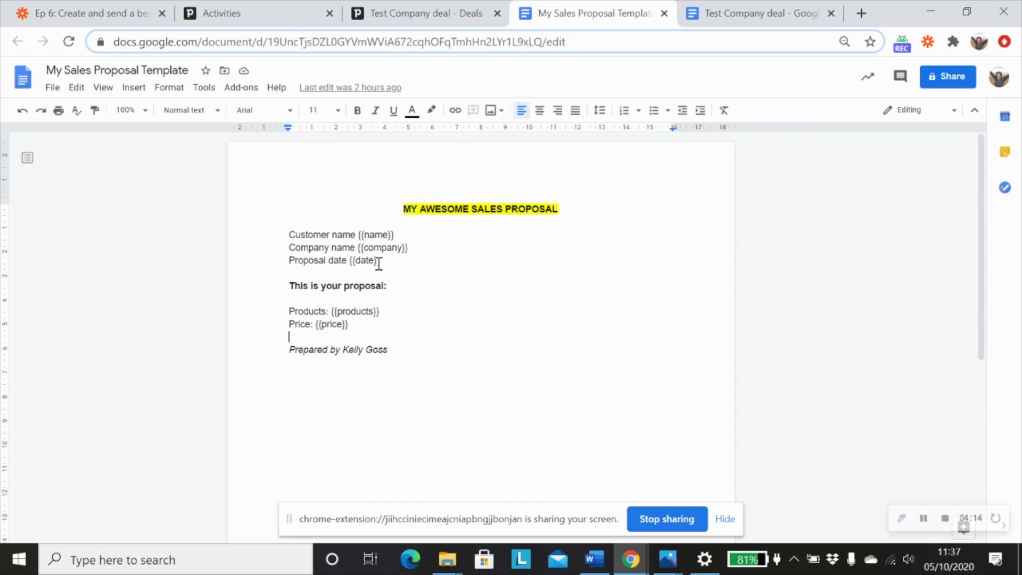
pyautogui.moveTo(359, 235); pyautogui.dragTo(393, 235)
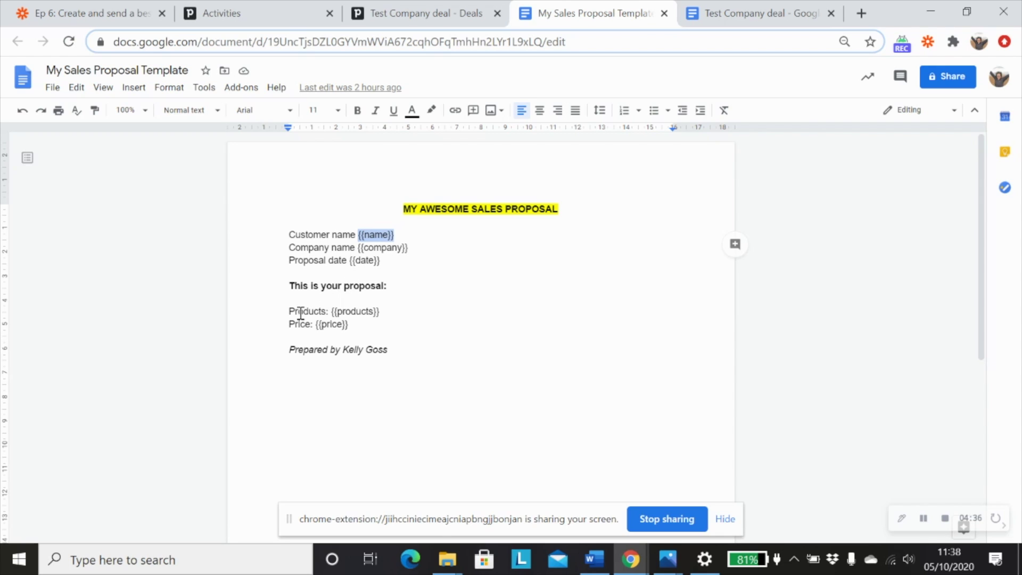
pyautogui.click(398, 310)
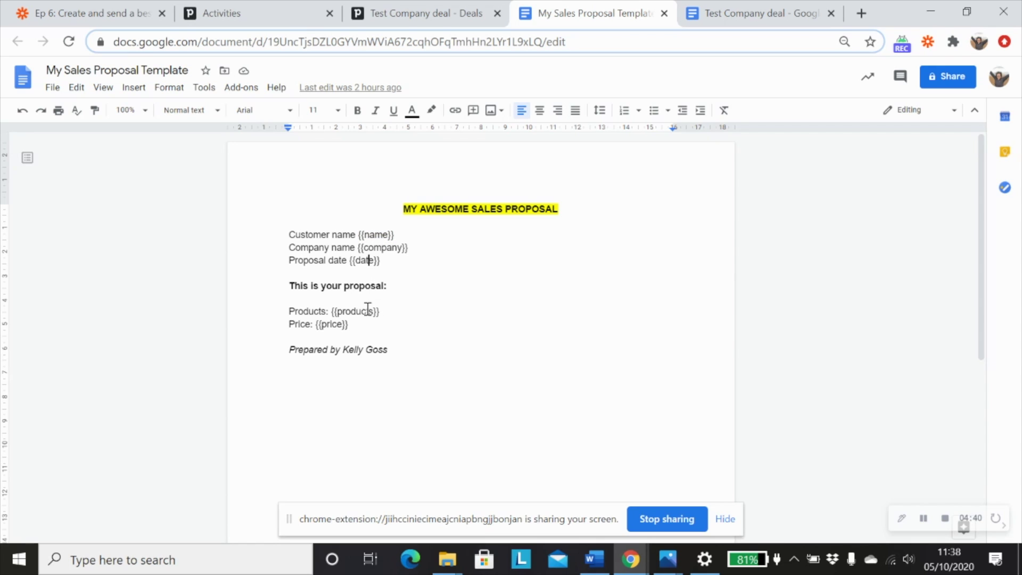
pyautogui.moveTo(330, 323); pyautogui.dragTo(337, 322)
pyautogui.click(154, 19)
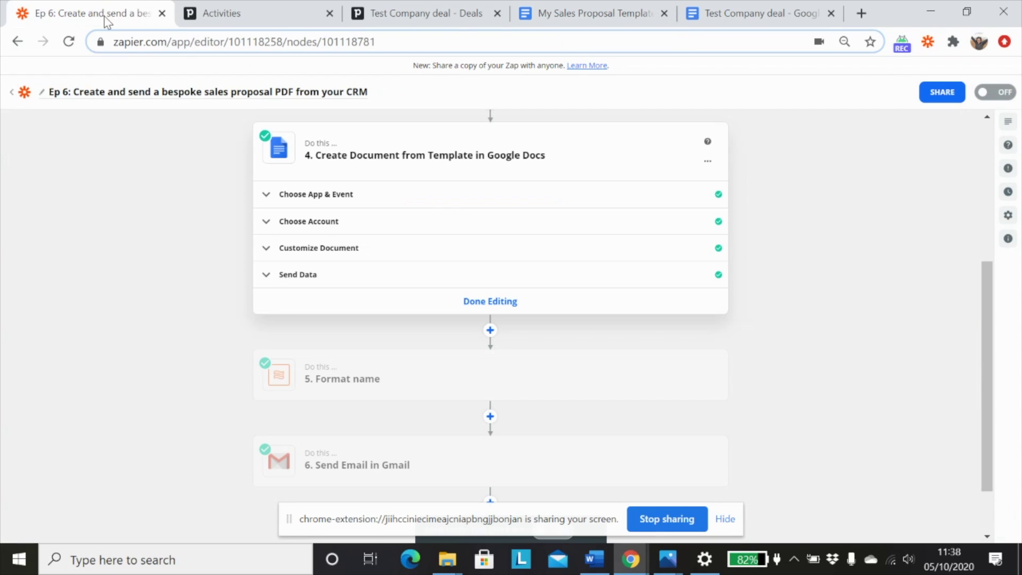
pyautogui.click(360, 197)
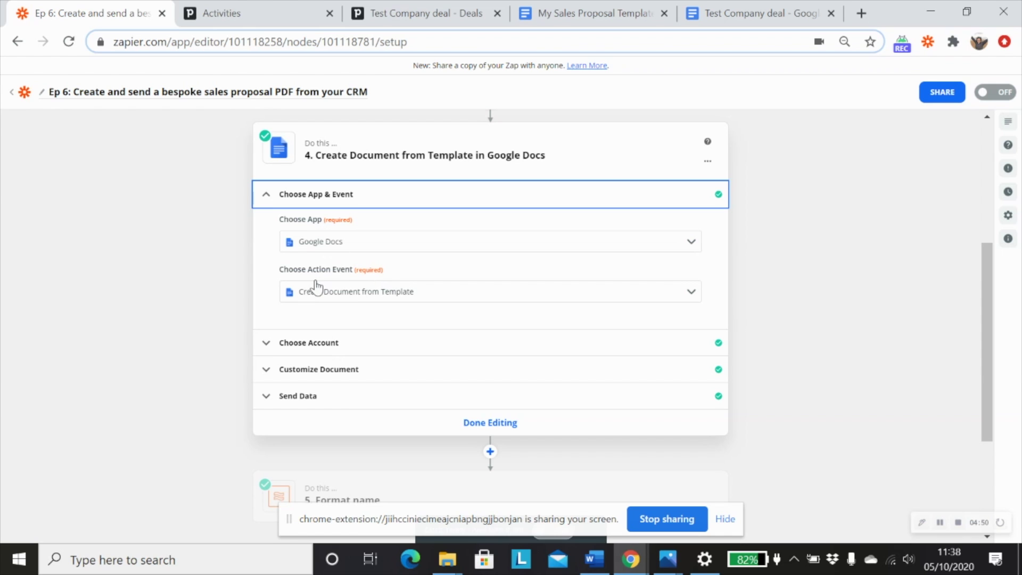
# Step: Show step 4's document settings: My Sales Proposal Template, deal Title name, root folder, link sharing
pyautogui.click(347, 375)
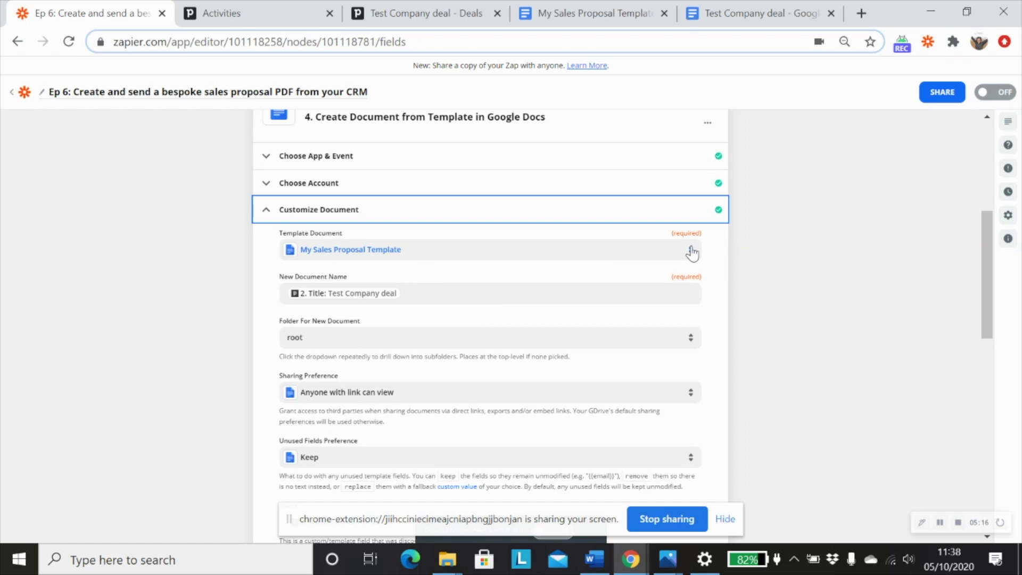
# Step: Compare the mapped Name, Company, Date, Products and Price fields against the template placeholders
pyautogui.scroll(-1, 552, 353)
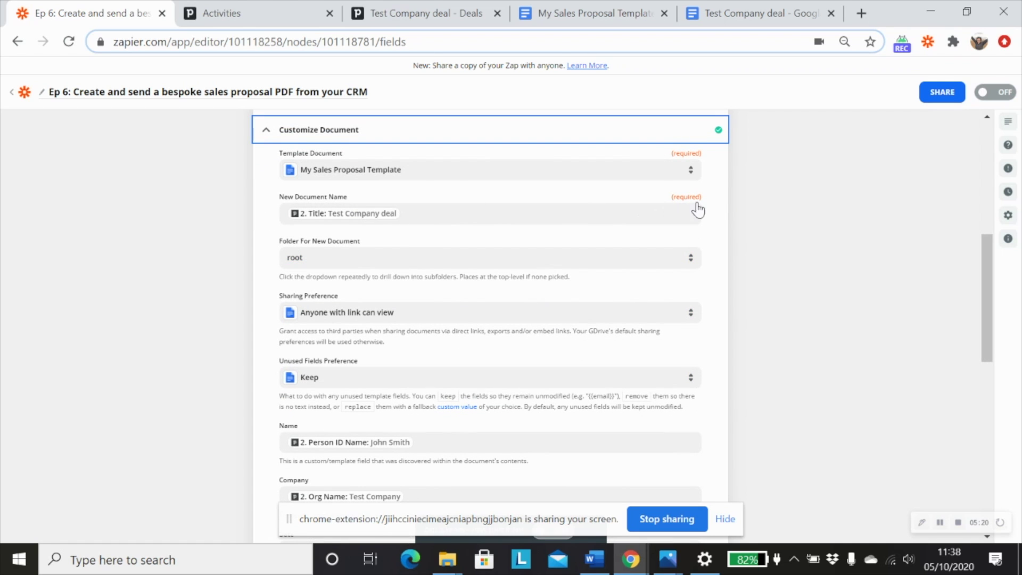
pyautogui.scroll(1, 635, 299)
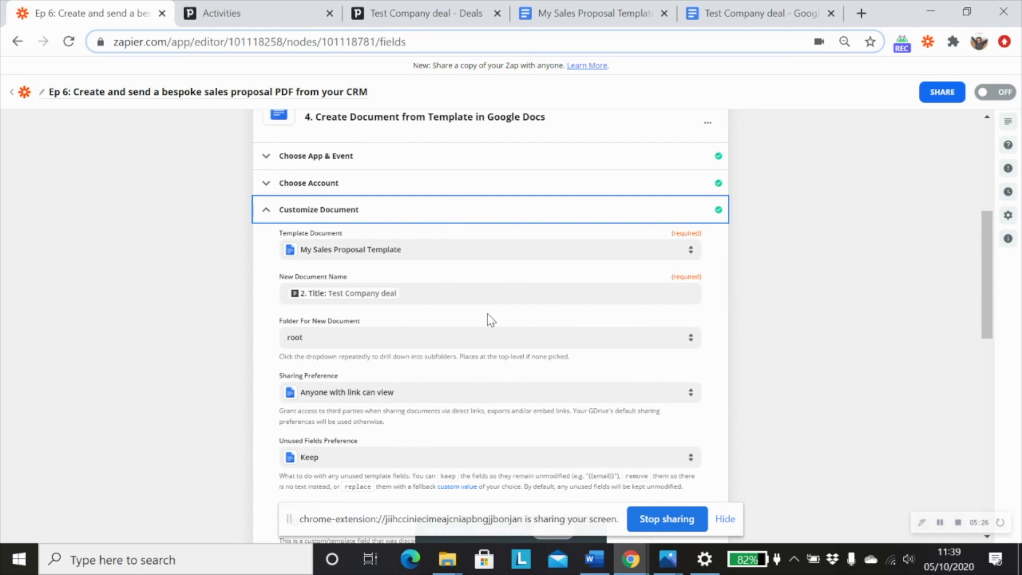
pyautogui.scroll(1, 455, 336)
pyautogui.scroll(-2, 457, 346)
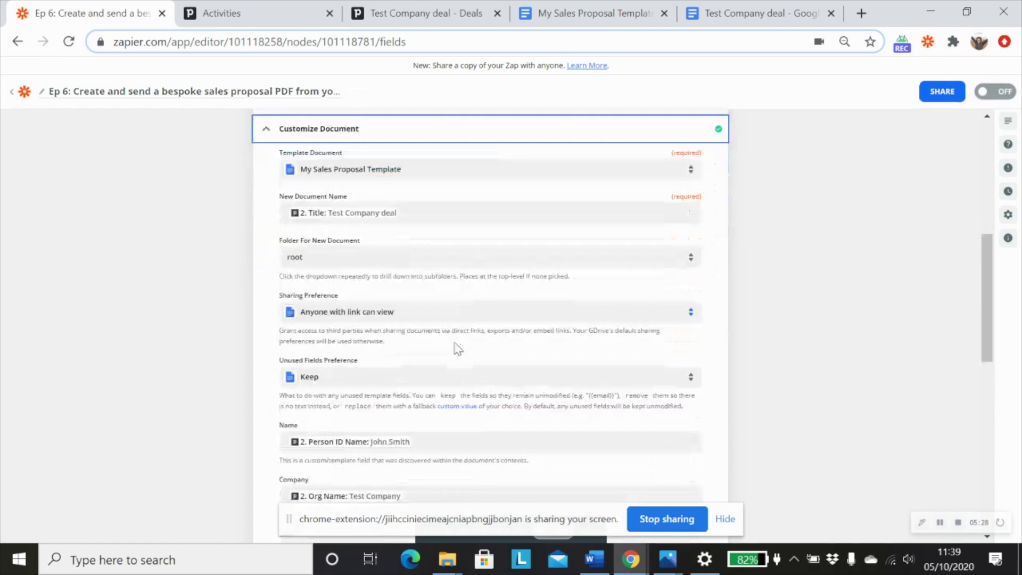
pyautogui.scroll(-1, 449, 384)
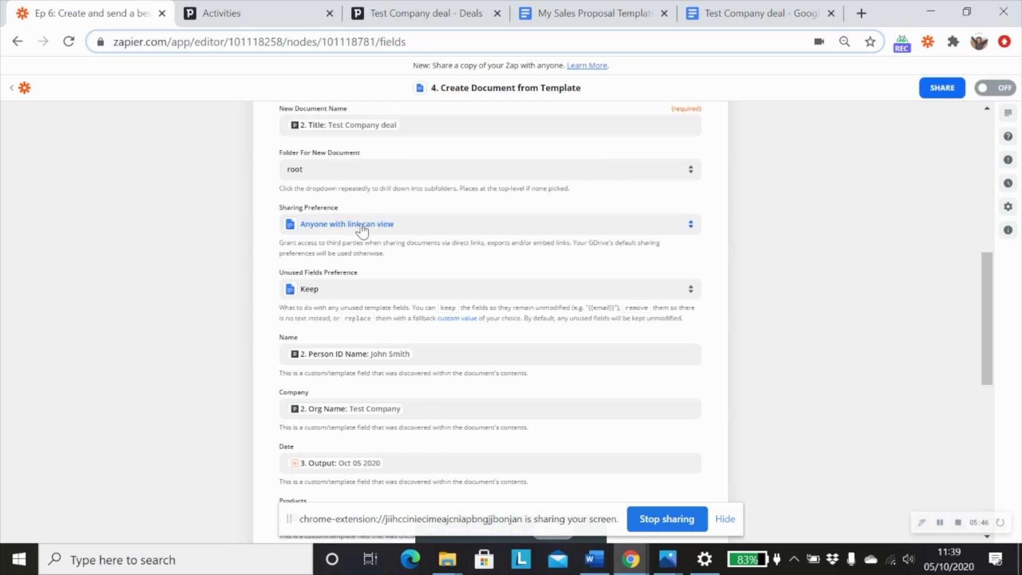
pyautogui.scroll(-2, 476, 240)
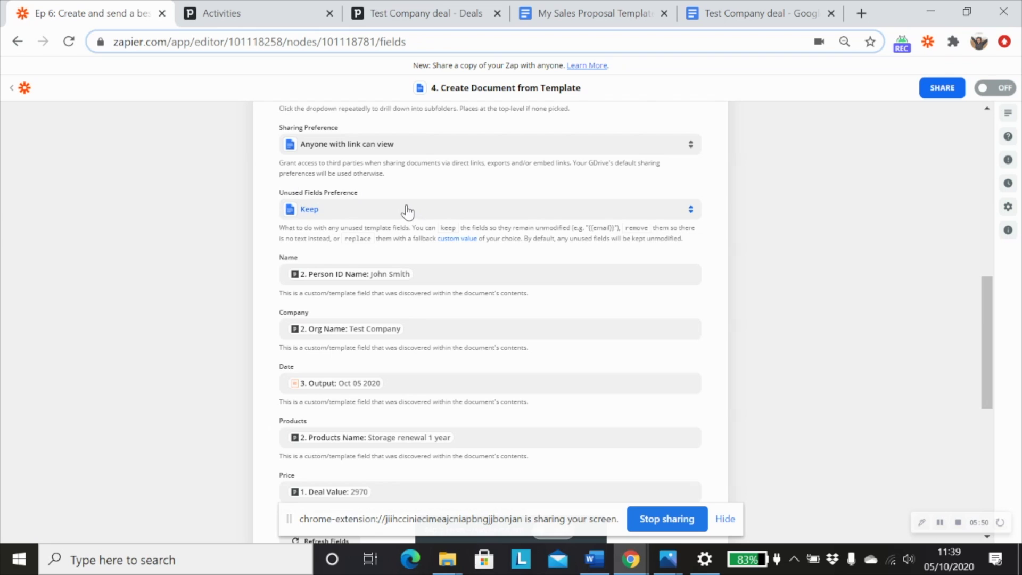
pyautogui.scroll(-2, 417, 207)
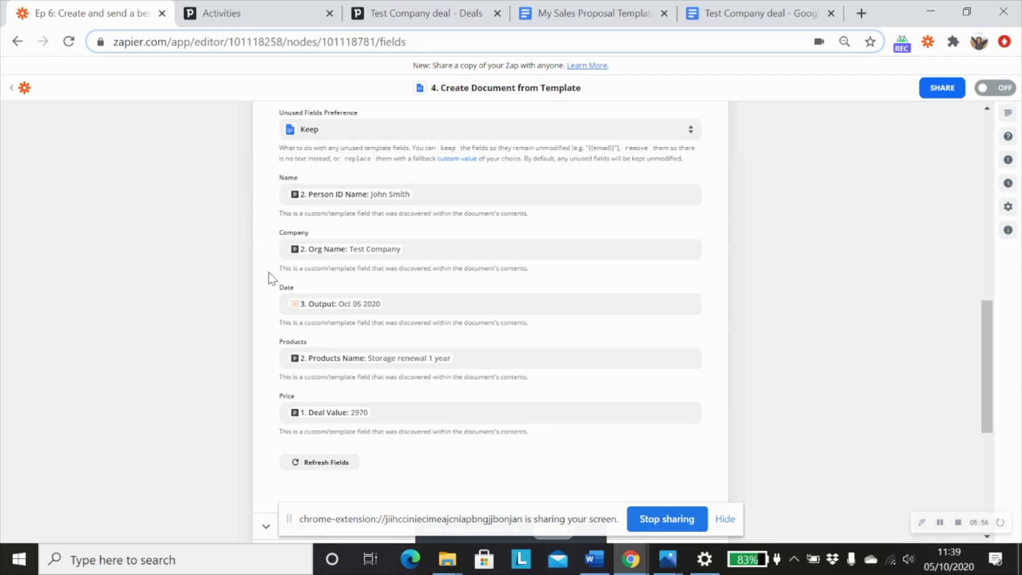
pyautogui.click(590, 15)
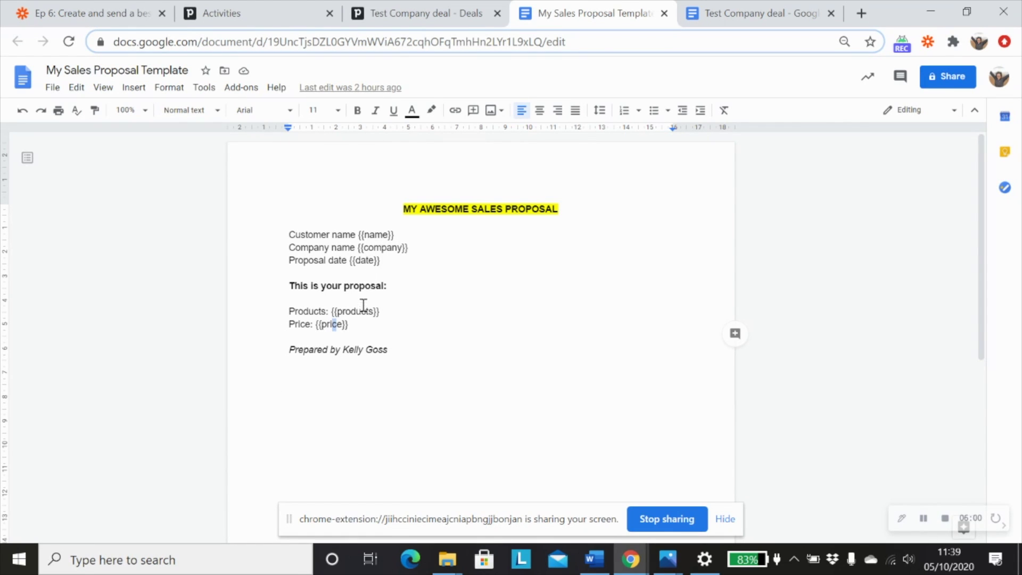
pyautogui.click(105, 16)
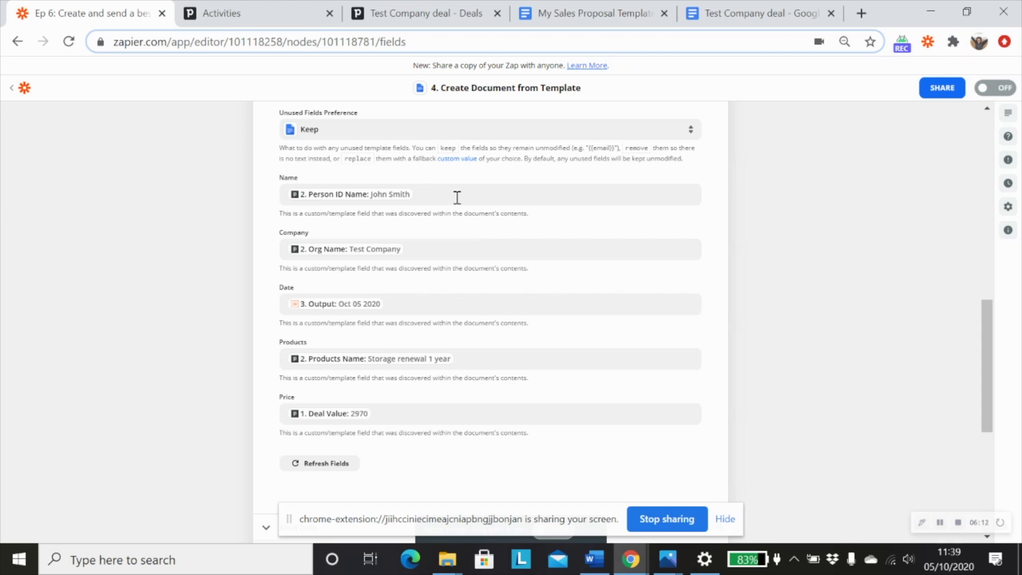
# Step: Finish editing step 4 and open the generated Test Company deal document
pyautogui.scroll(-2, 476, 254)
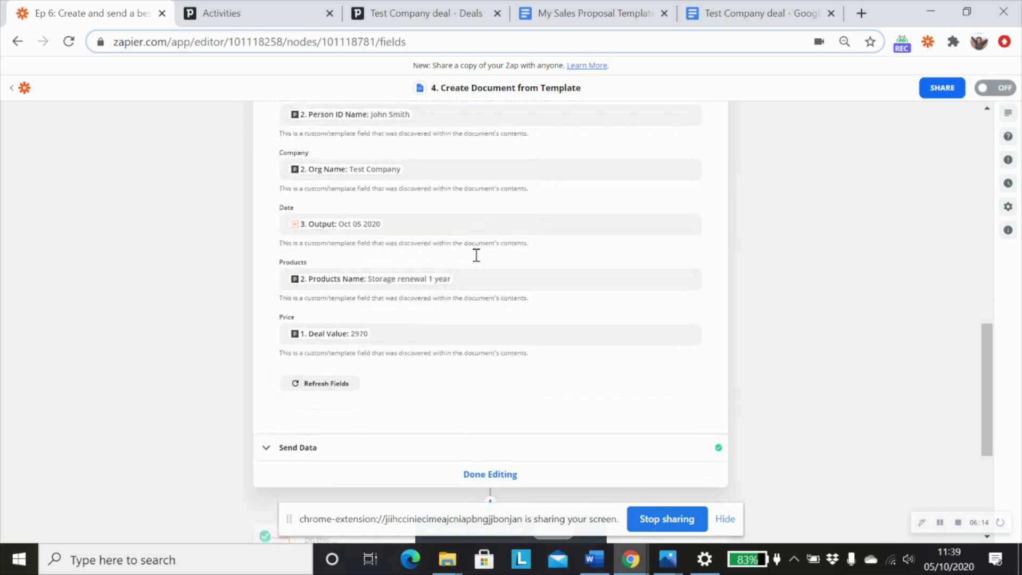
pyautogui.scroll(2, 475, 254)
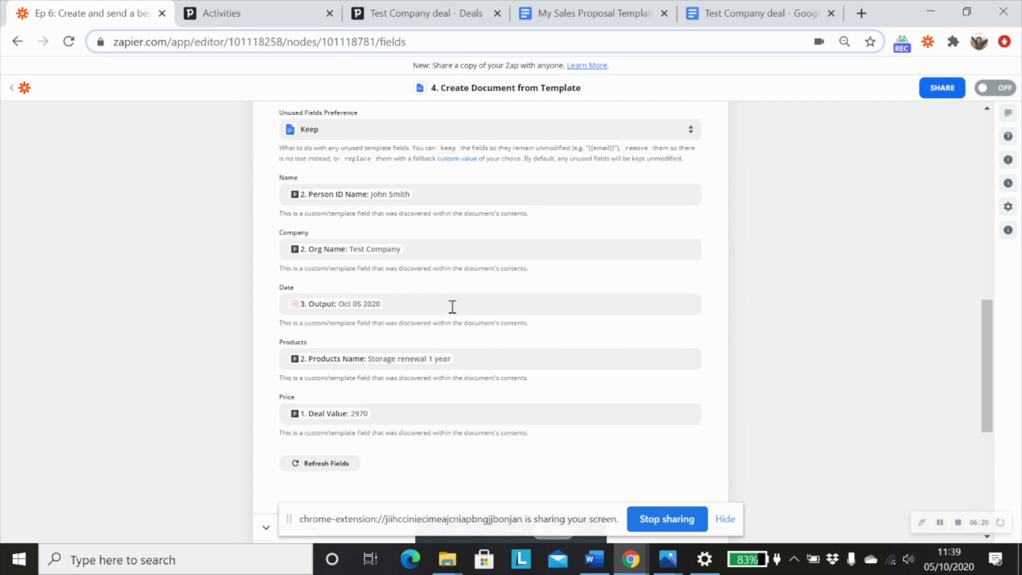
pyautogui.scroll(-2, 466, 307)
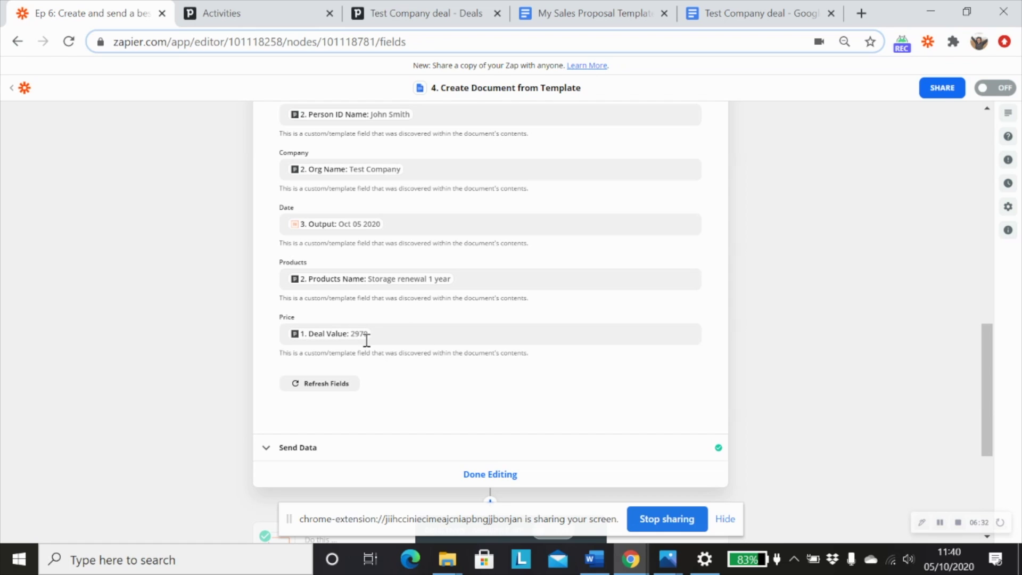
pyautogui.scroll(-2, 456, 392)
pyautogui.scroll(-2, 427, 330)
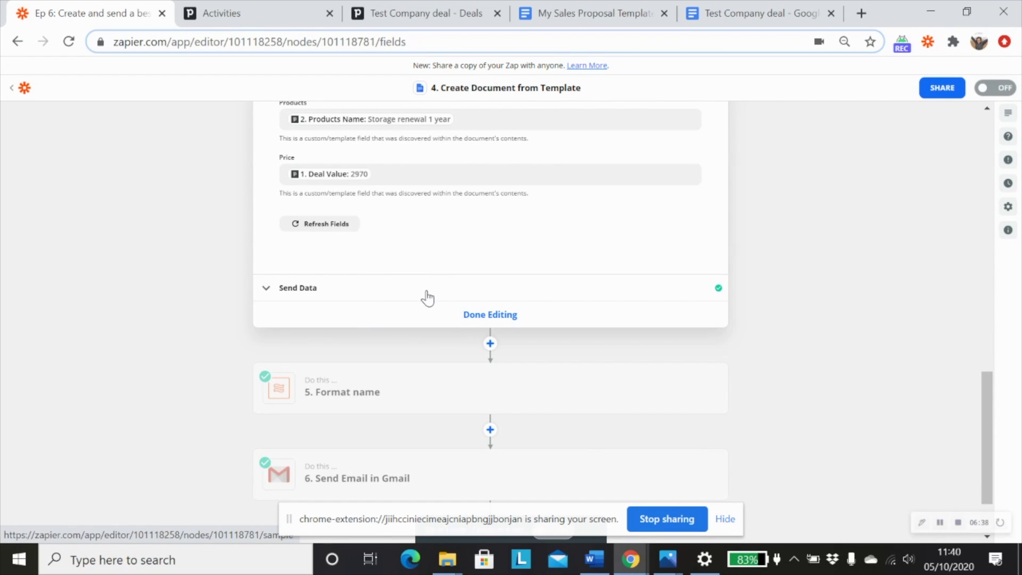
pyautogui.scroll(-2, 625, 326)
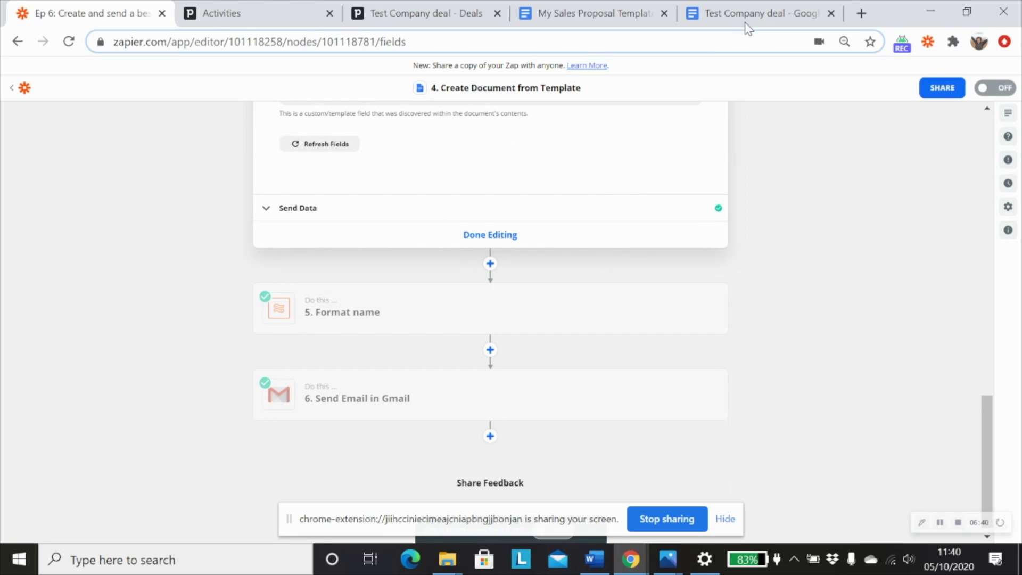
pyautogui.click(503, 235)
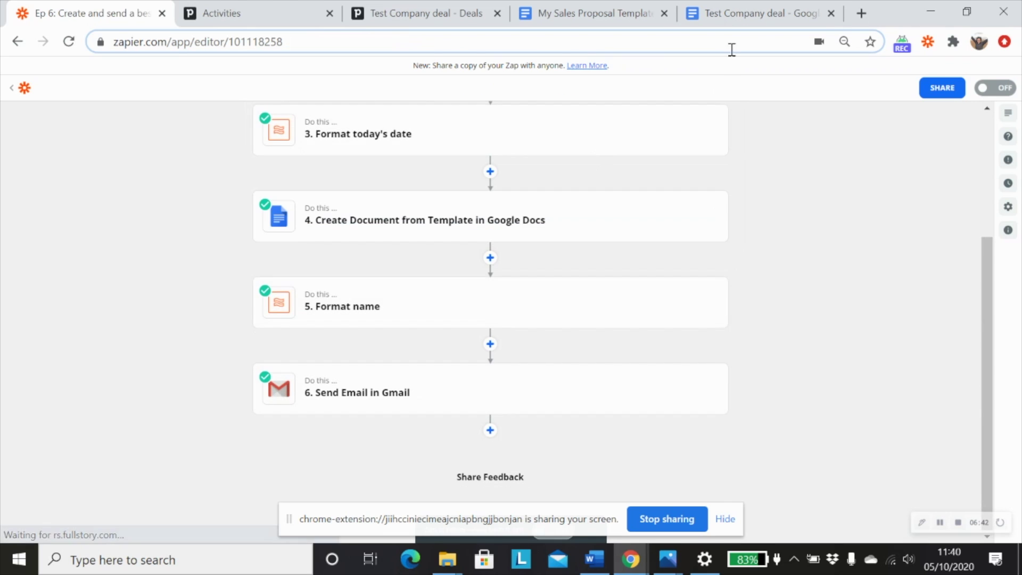
pyautogui.click(756, 13)
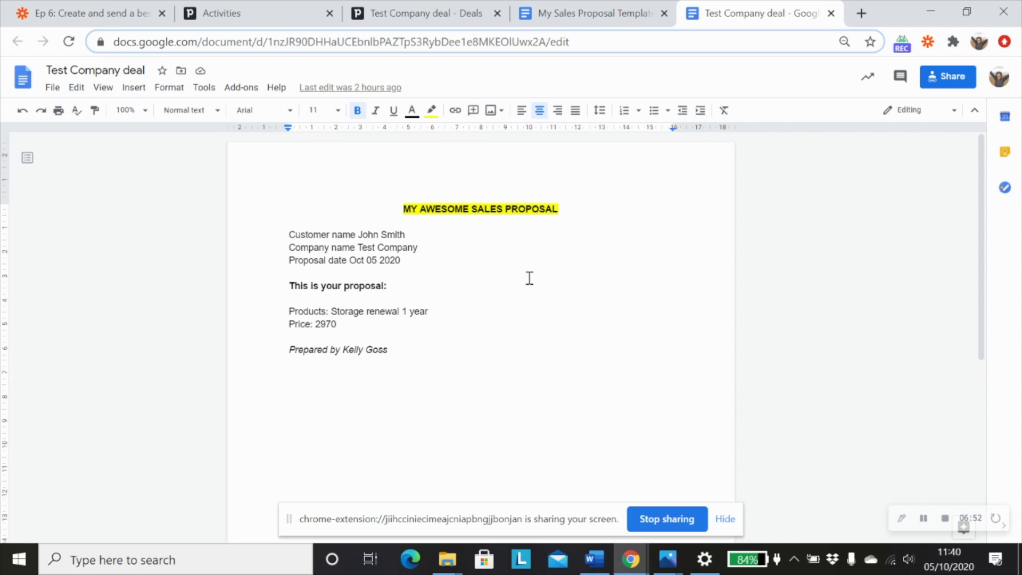
pyautogui.click(92, 14)
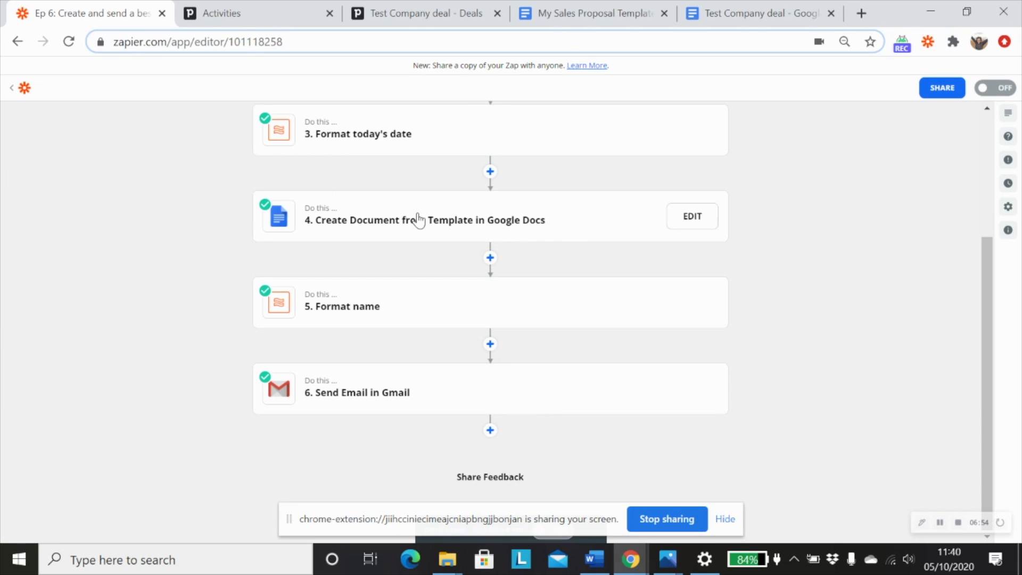
pyautogui.click(380, 318)
# Step: Confirm the Format name step uses Split Text with Segment Index First
pyautogui.click(343, 268)
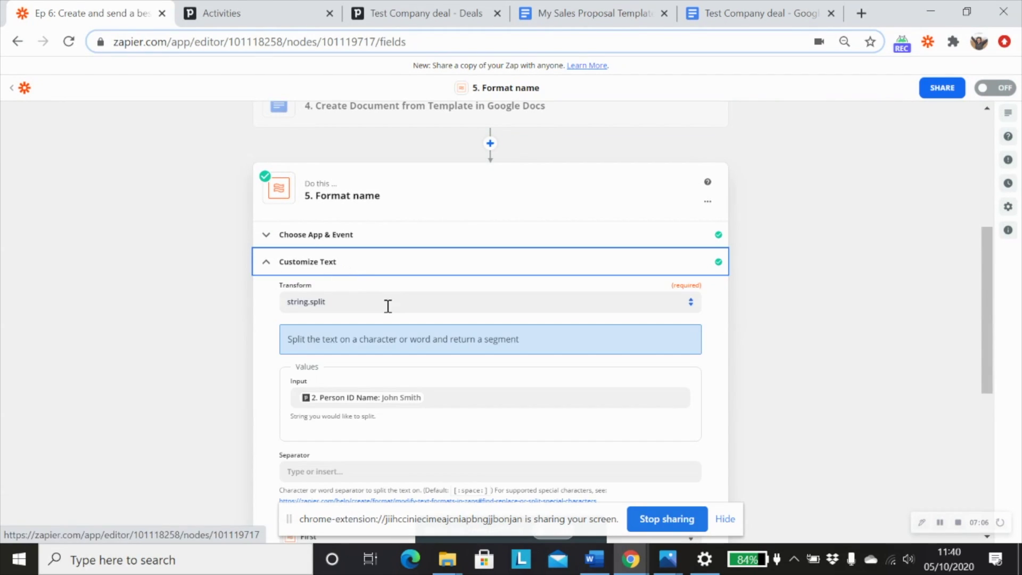
pyautogui.scroll(-1, 509, 382)
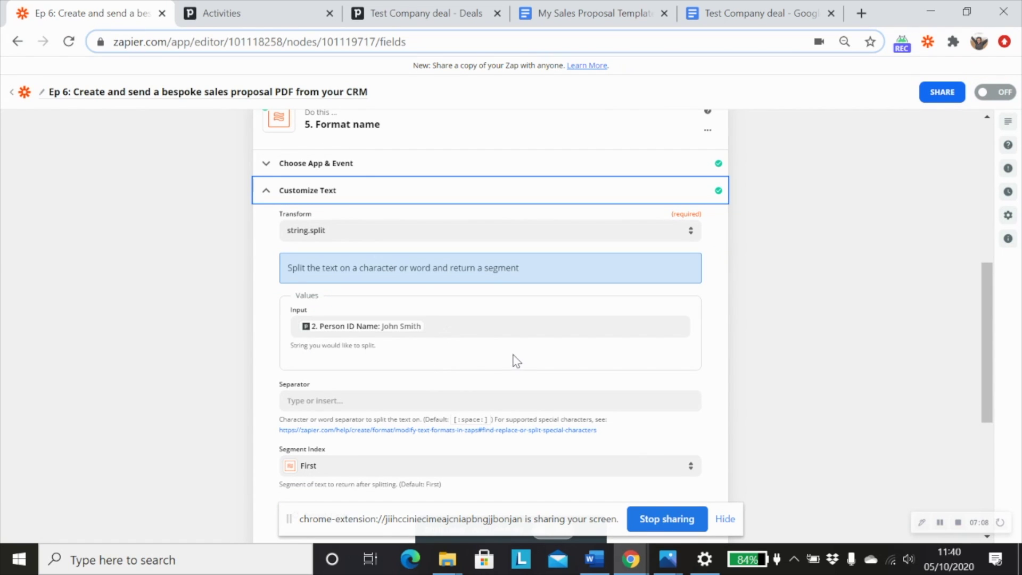
pyautogui.scroll(1, 516, 363)
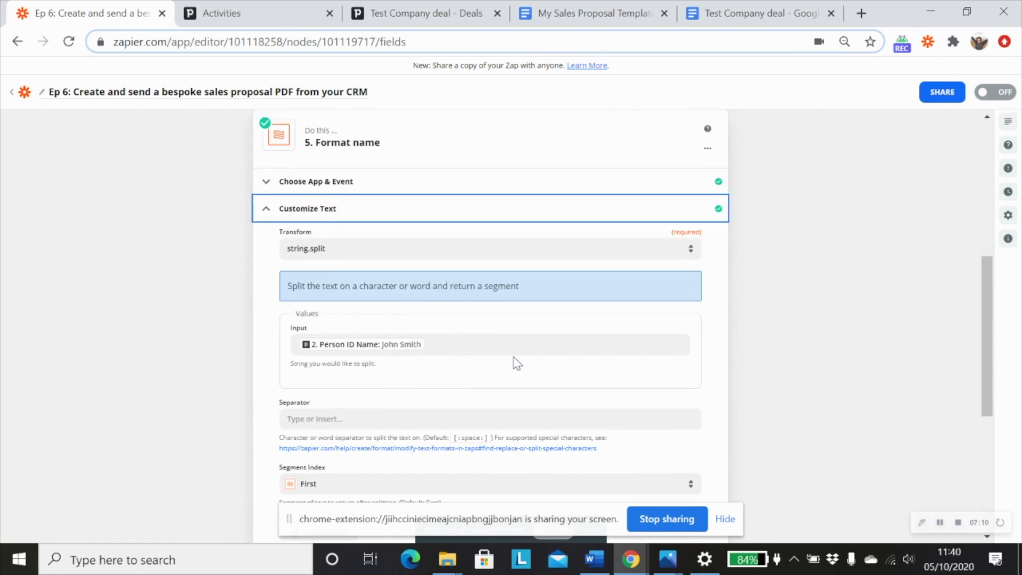
pyautogui.click(344, 245)
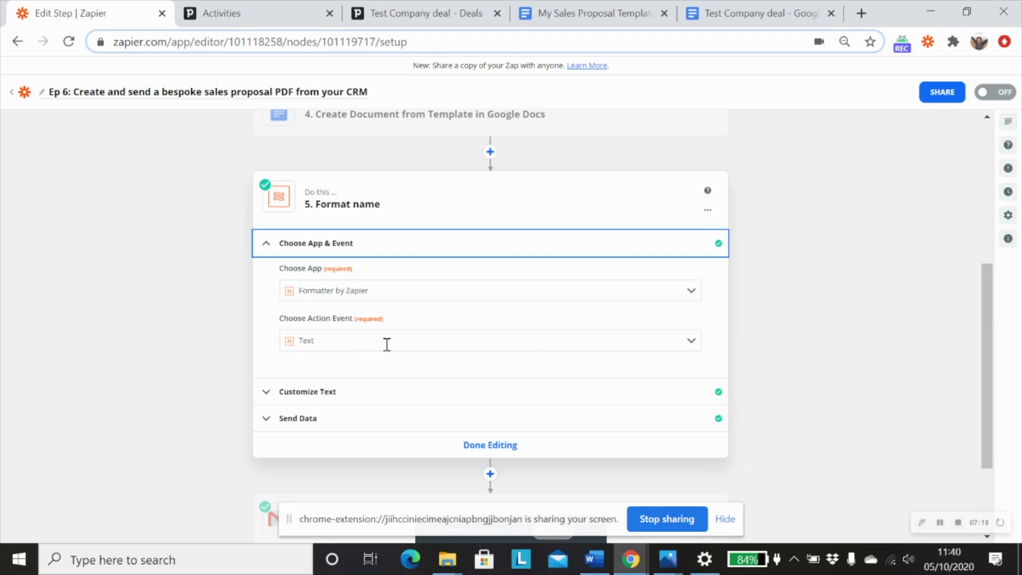
pyautogui.click(343, 392)
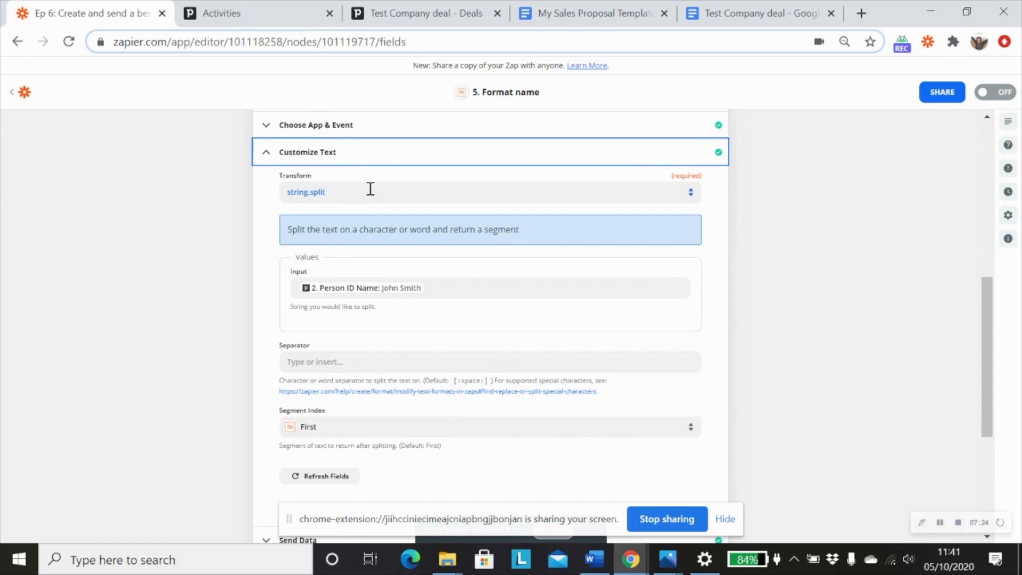
pyautogui.click(371, 189)
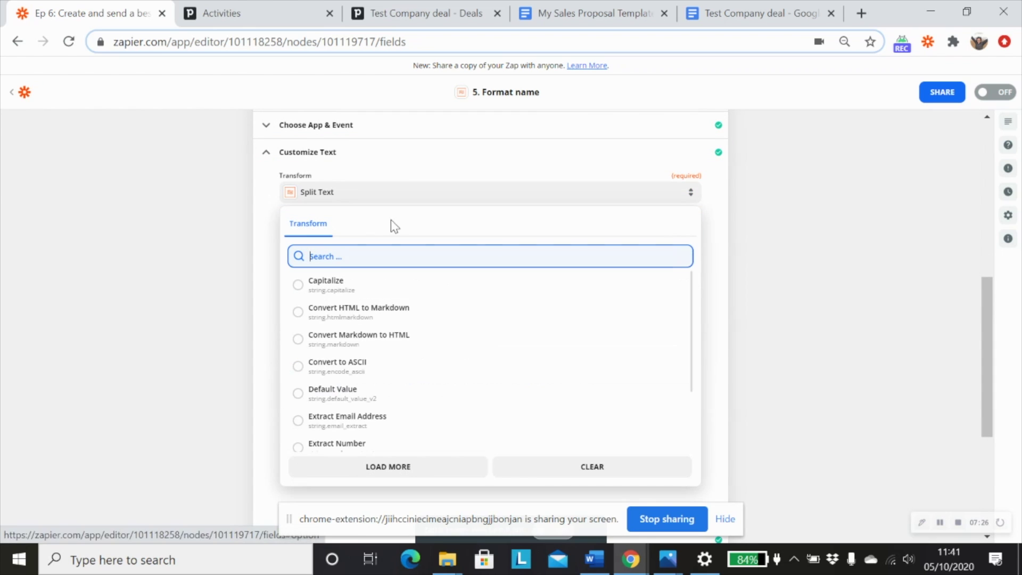
pyautogui.scroll(-7, 497, 351)
pyautogui.scroll(2, 302, 337)
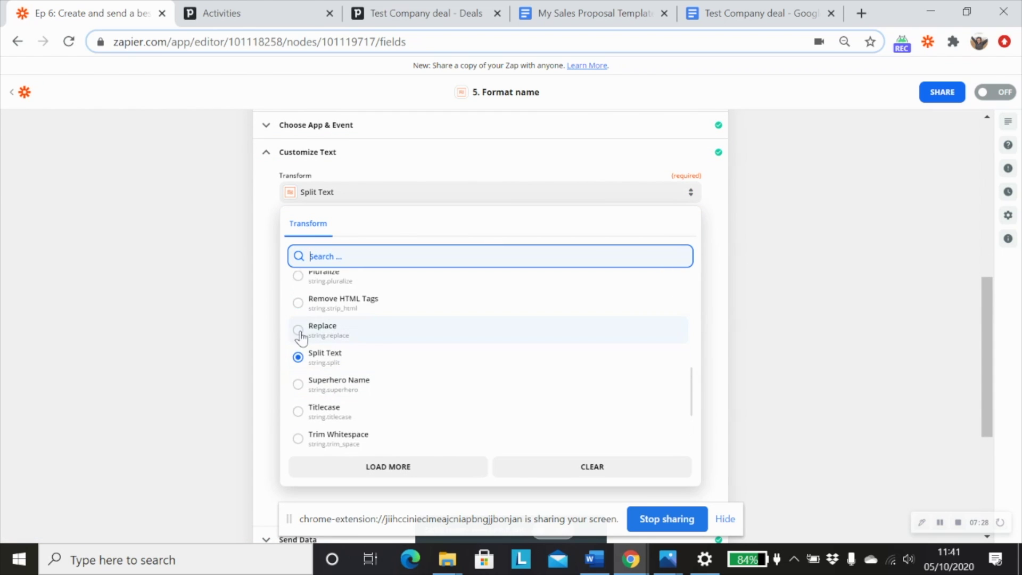
pyautogui.click(716, 257)
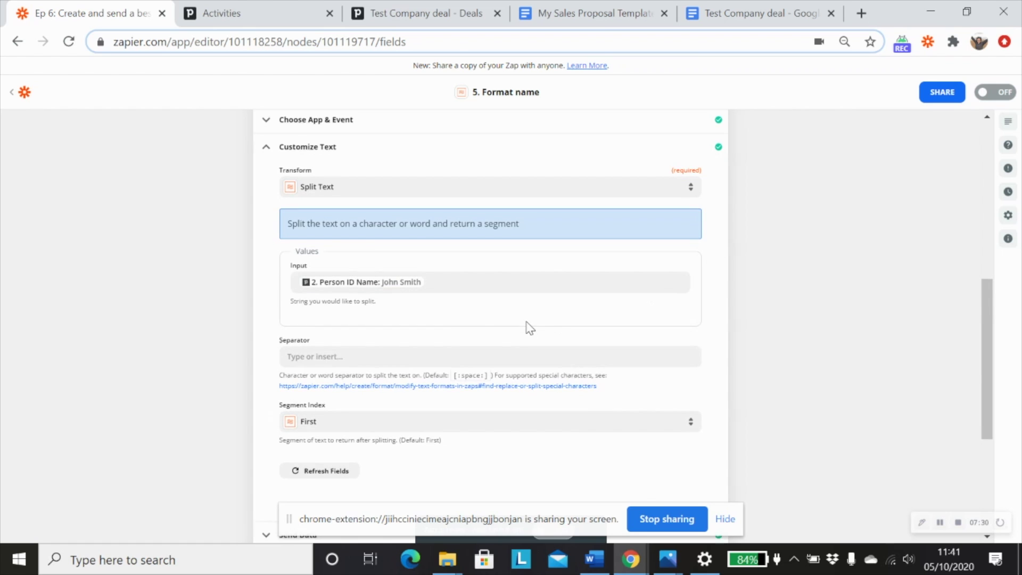
# Step: Check the name step's test output shows the first name, then open Send Email in Gmail
pyautogui.scroll(-2, 530, 327)
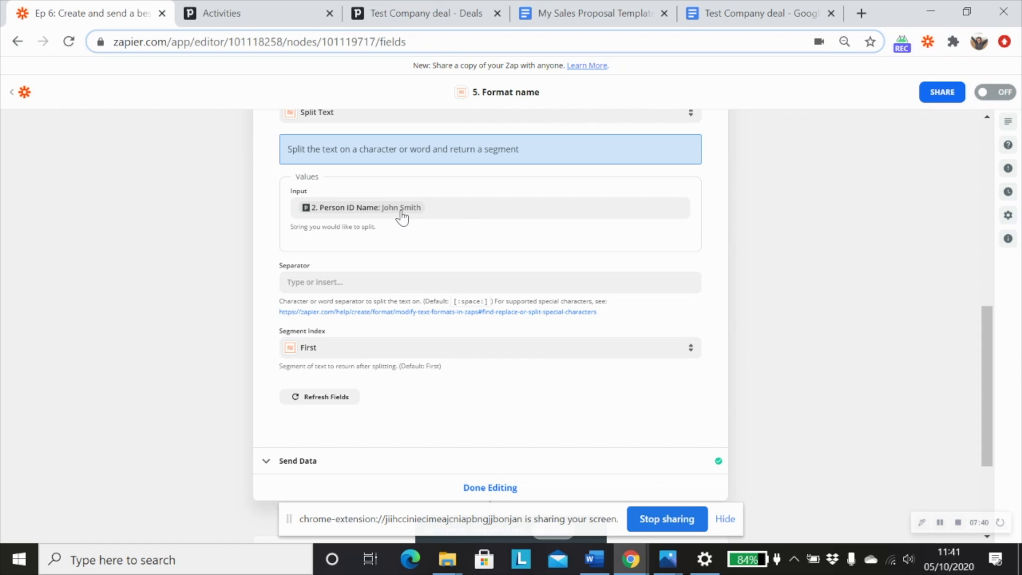
pyautogui.scroll(-2, 427, 356)
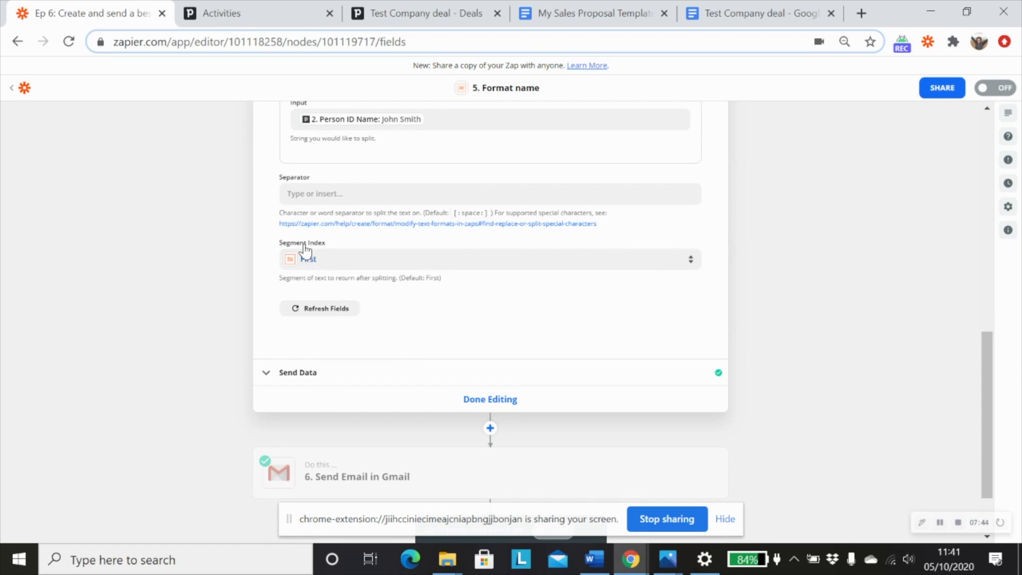
pyautogui.click(329, 372)
pyautogui.scroll(-5, 410, 397)
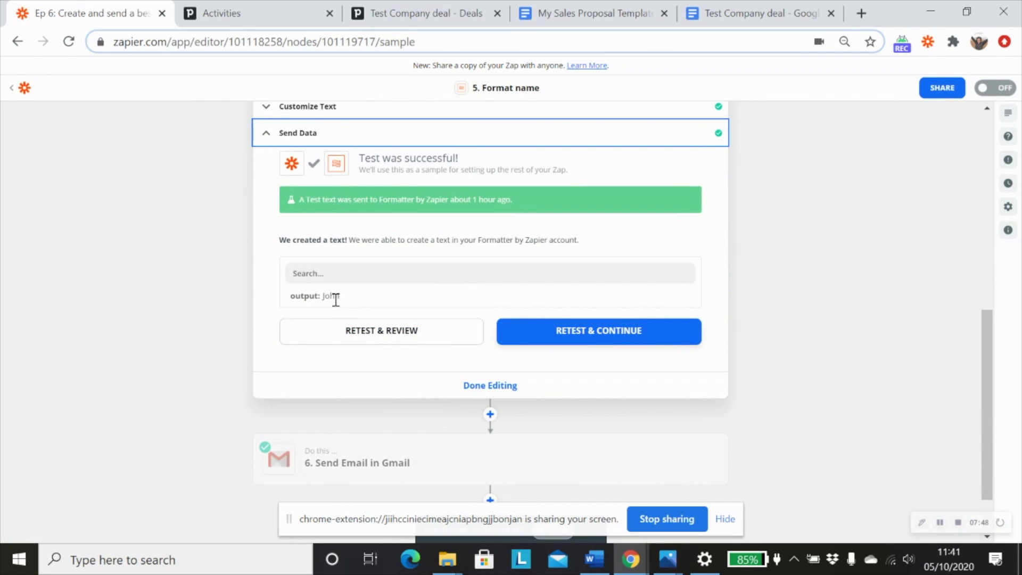
pyautogui.click(427, 464)
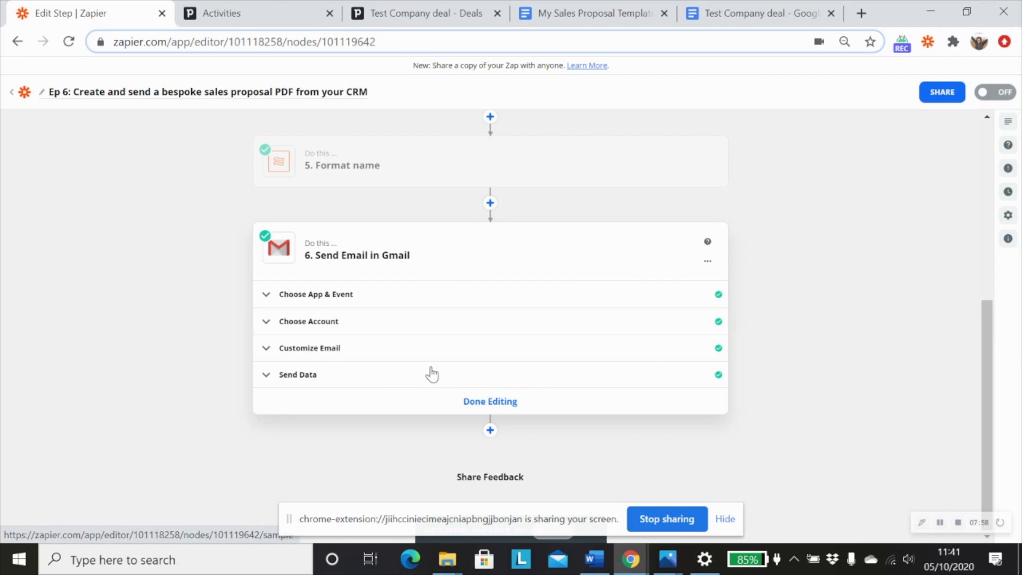
# Step: Review the email's To, subject 'Here's our proposal', first-name greeting body and PDF attachment
pyautogui.click(336, 351)
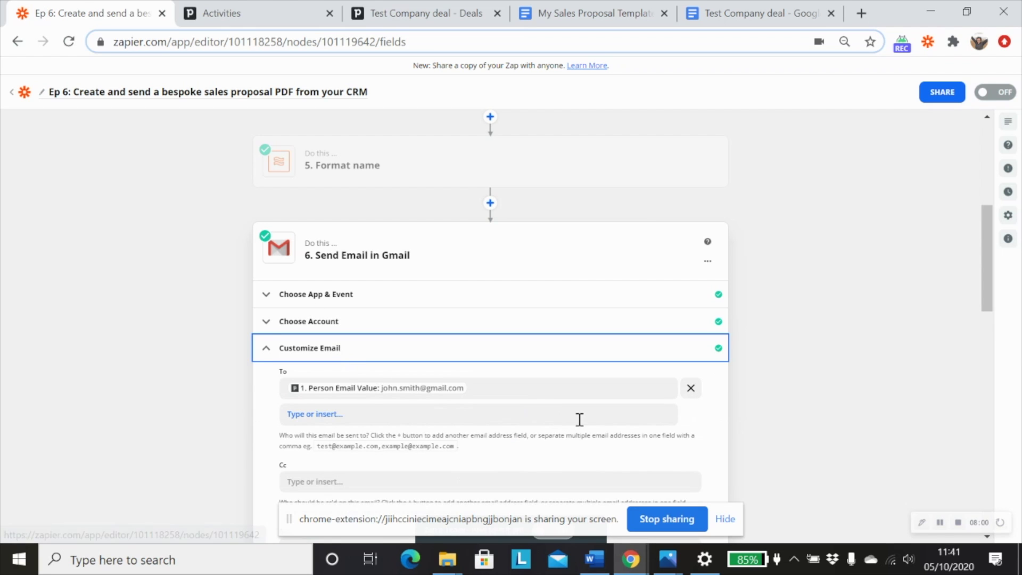
pyautogui.click(325, 216)
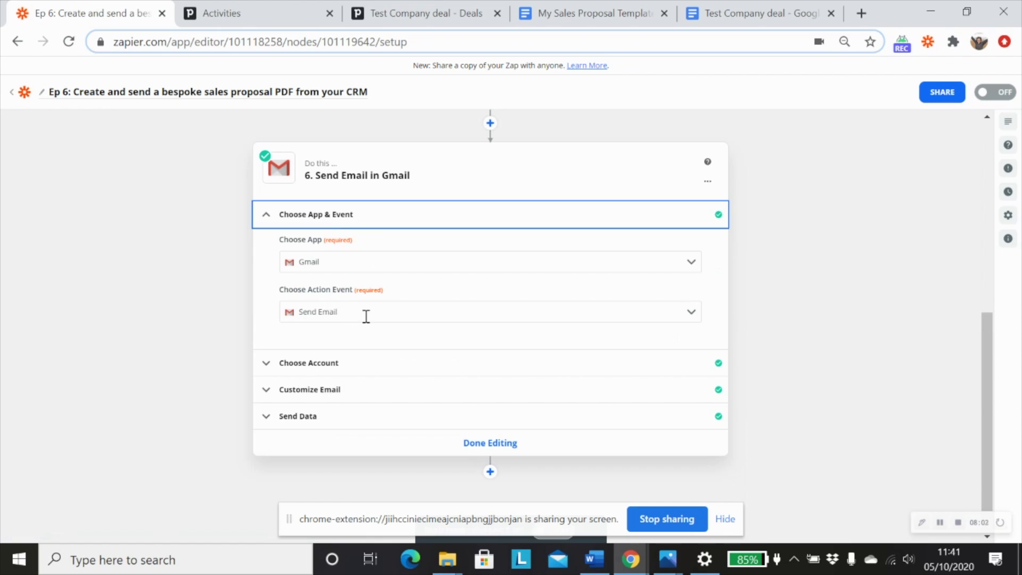
pyautogui.click(325, 390)
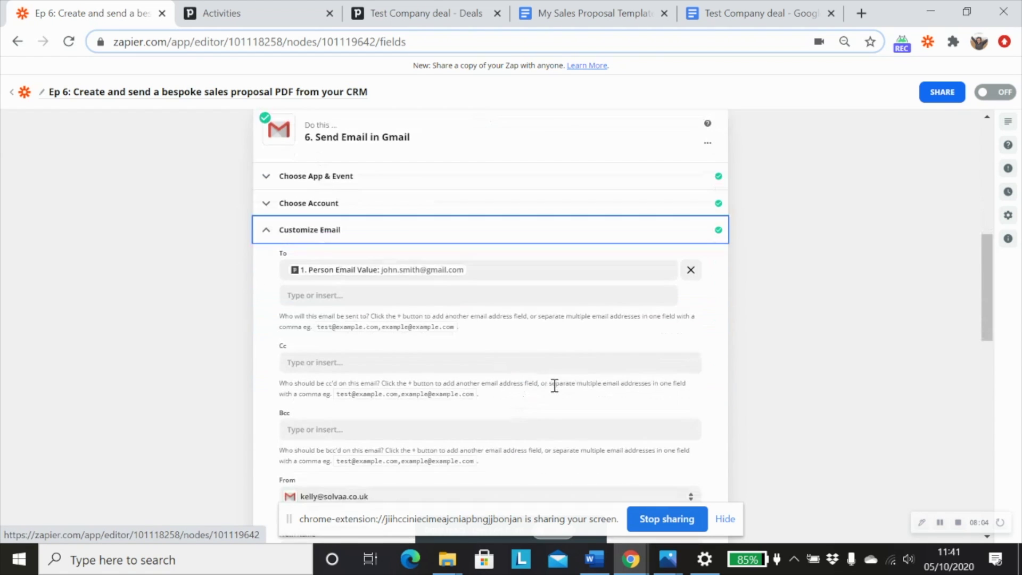
pyautogui.scroll(-2, 555, 386)
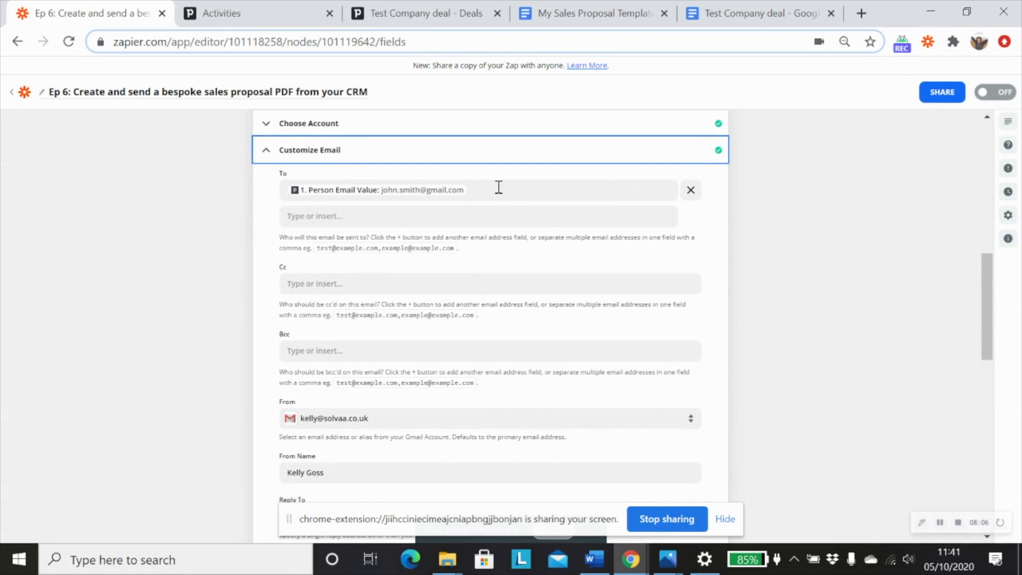
pyautogui.scroll(-3, 559, 311)
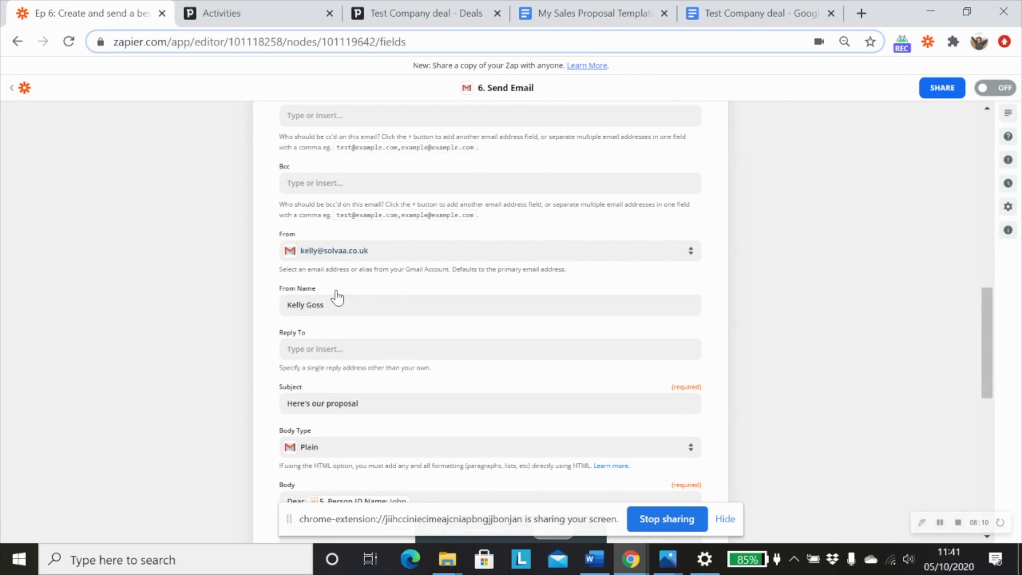
pyautogui.scroll(-2, 344, 306)
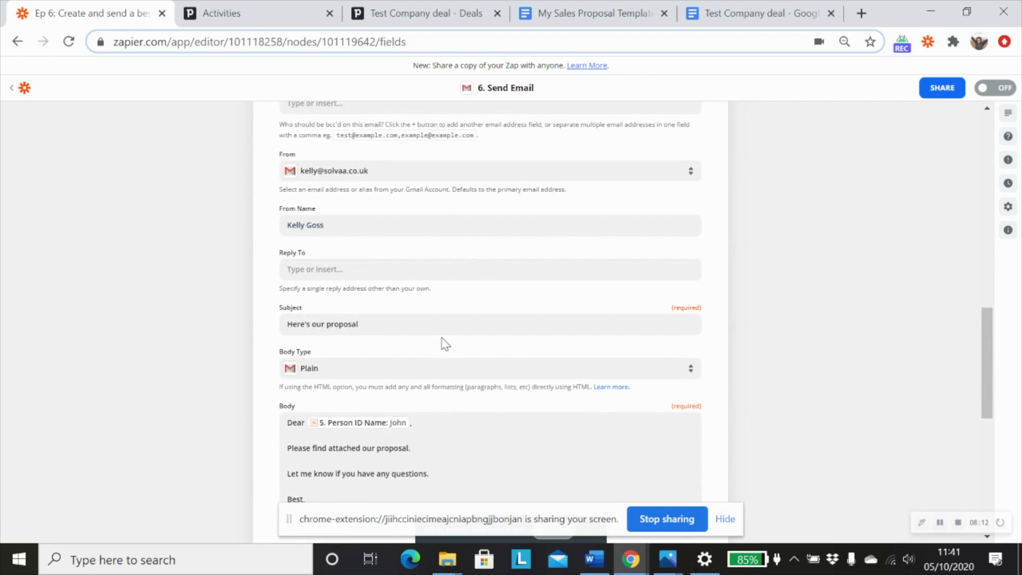
pyautogui.scroll(-2, 445, 344)
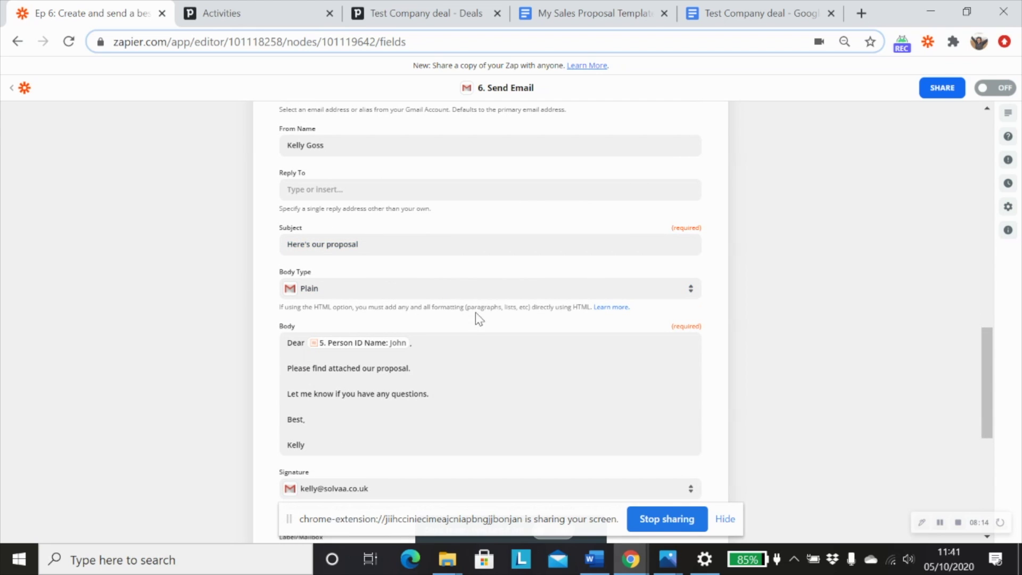
pyautogui.scroll(-2, 475, 314)
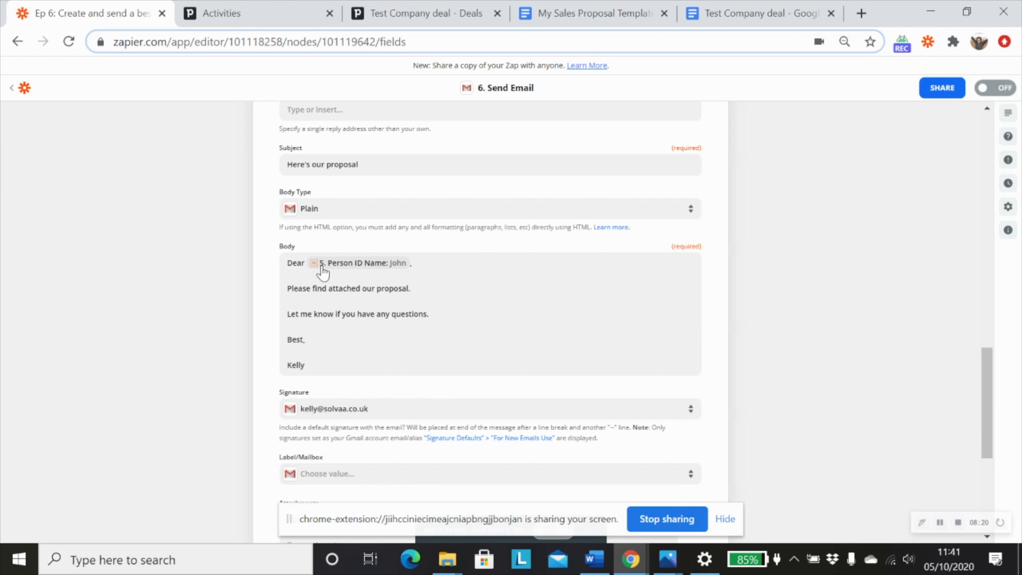
pyautogui.scroll(-3, 676, 359)
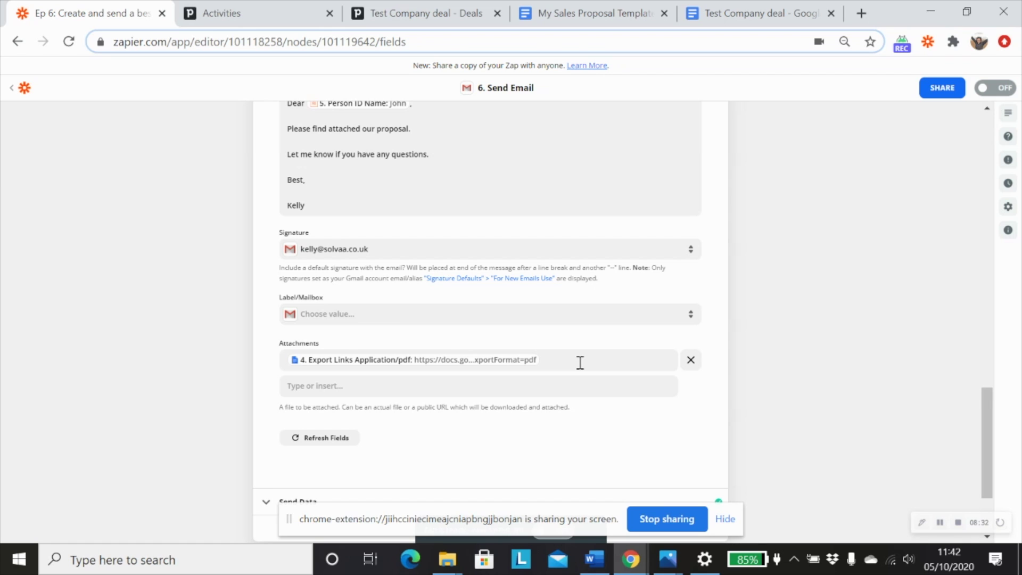
# Step: Keep step 4's PDF export link as the email attachment and confirm the Gmail settings
pyautogui.click(763, 13)
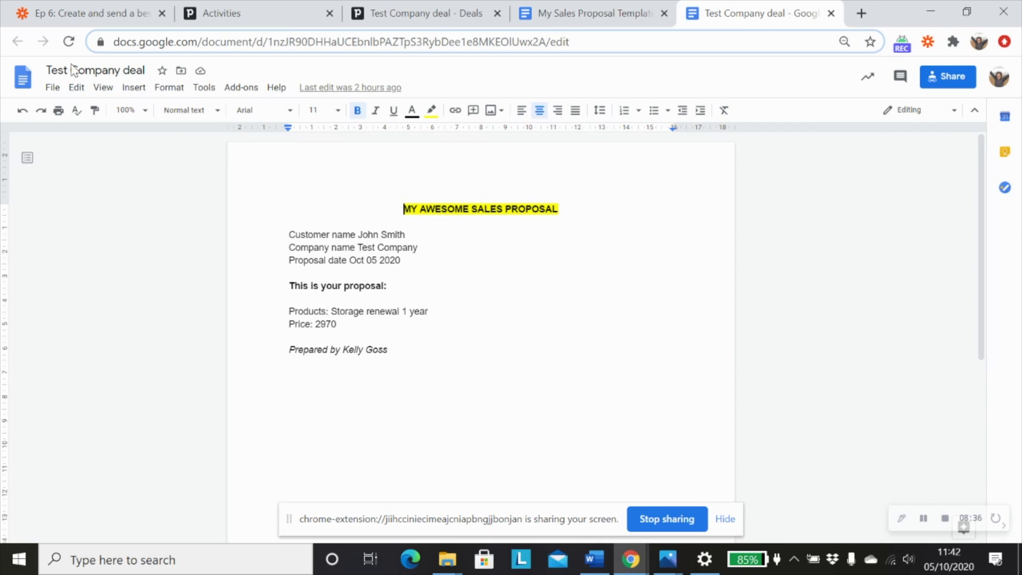
pyautogui.click(40, 11)
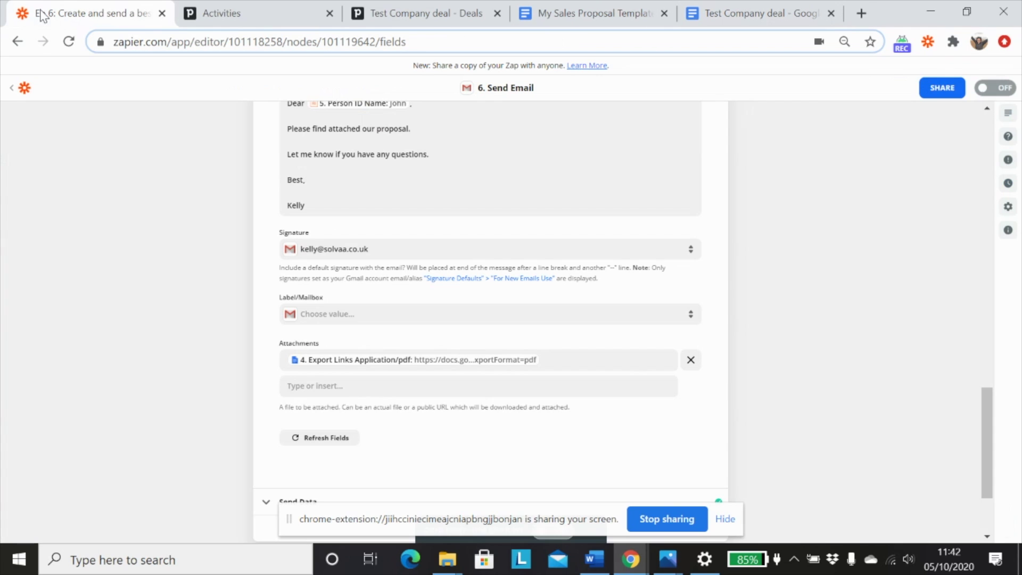
pyautogui.click(593, 363)
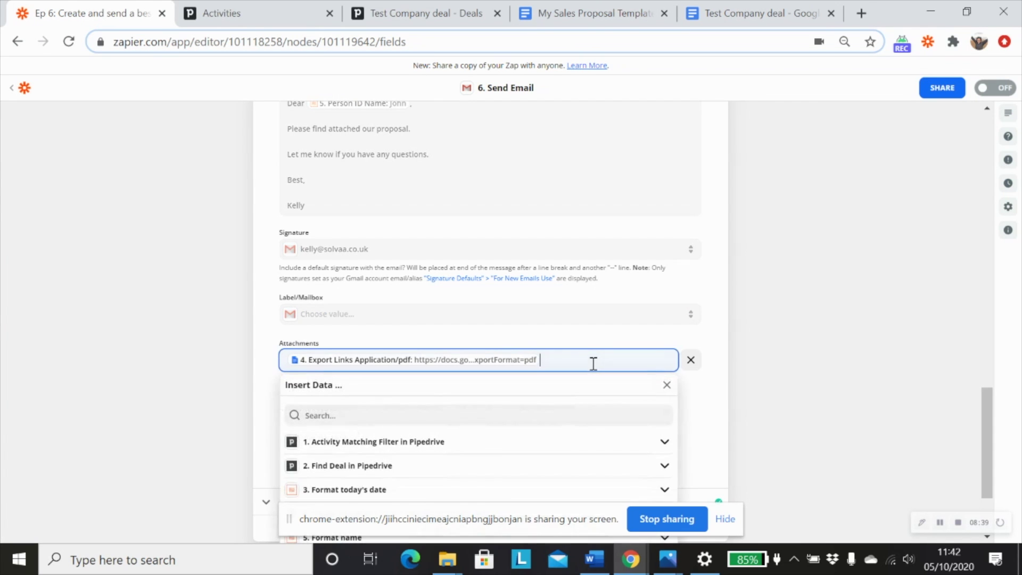
pyautogui.click(351, 419)
pyautogui.write('export')
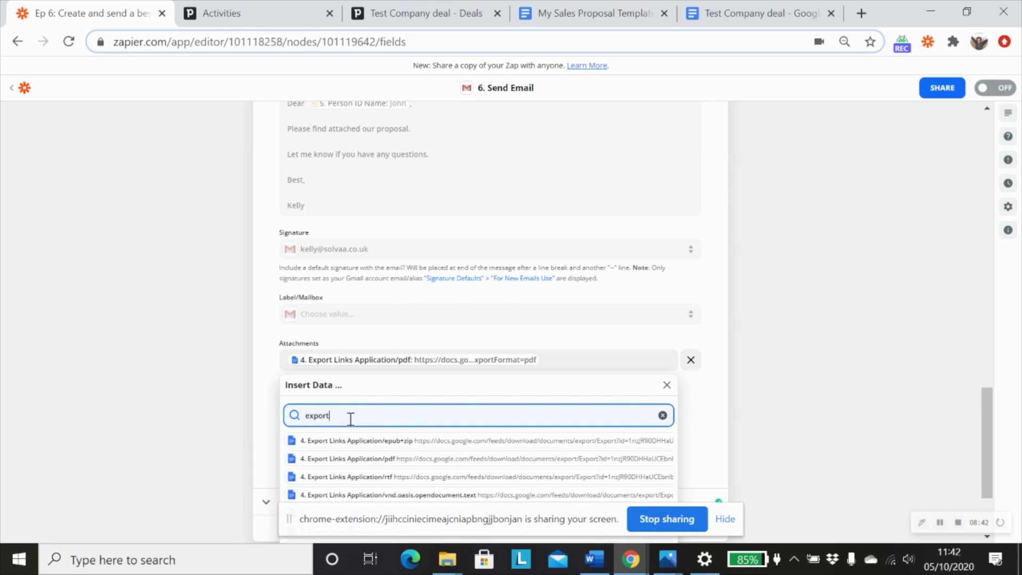
pyautogui.scroll(-1, 376, 410)
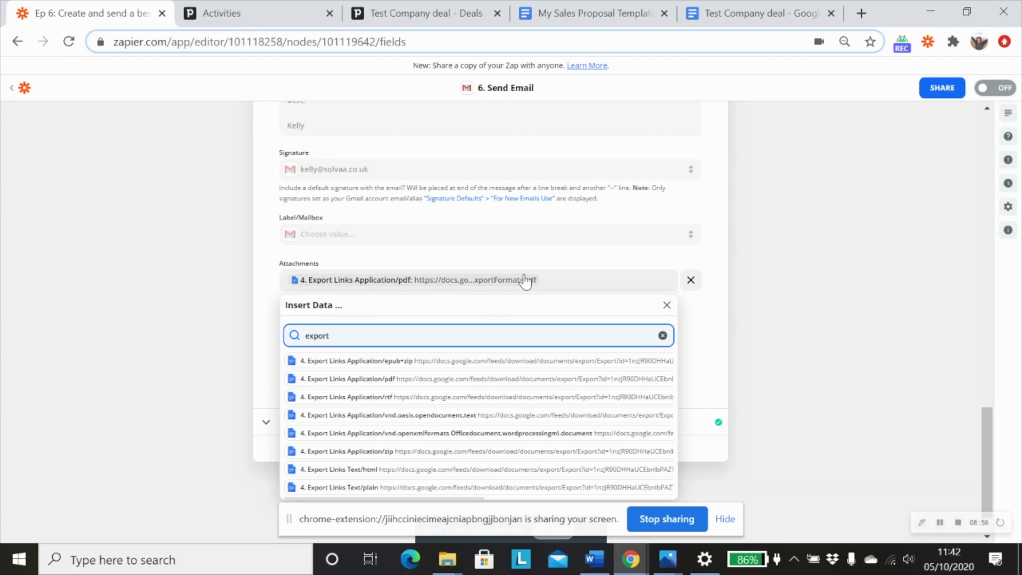
pyautogui.click(706, 333)
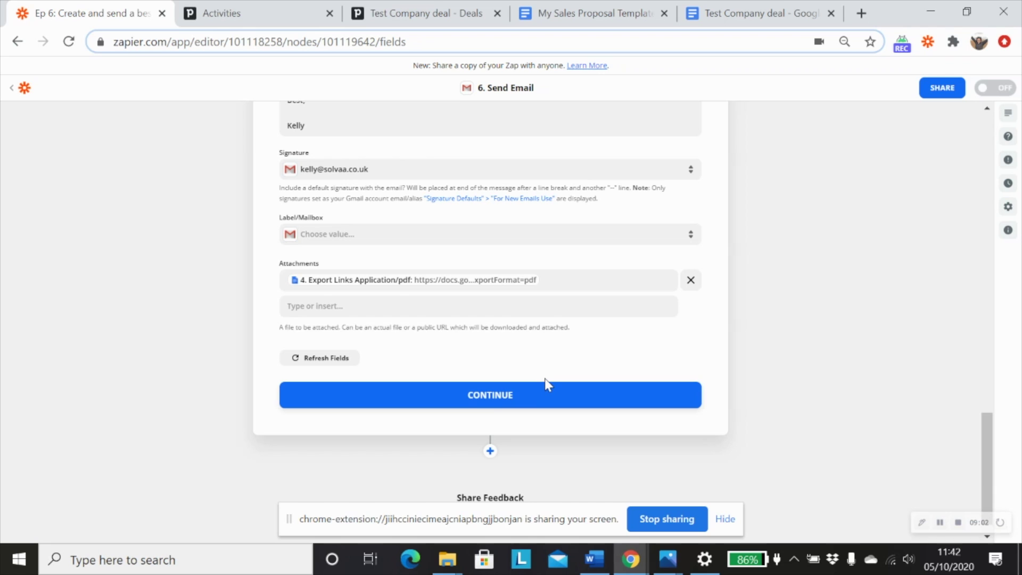
pyautogui.click(497, 400)
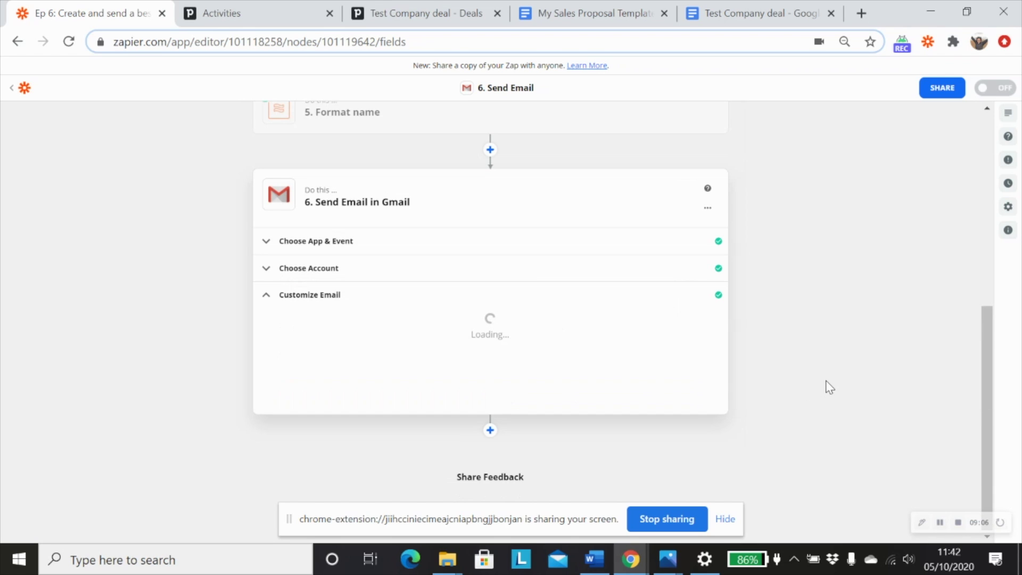